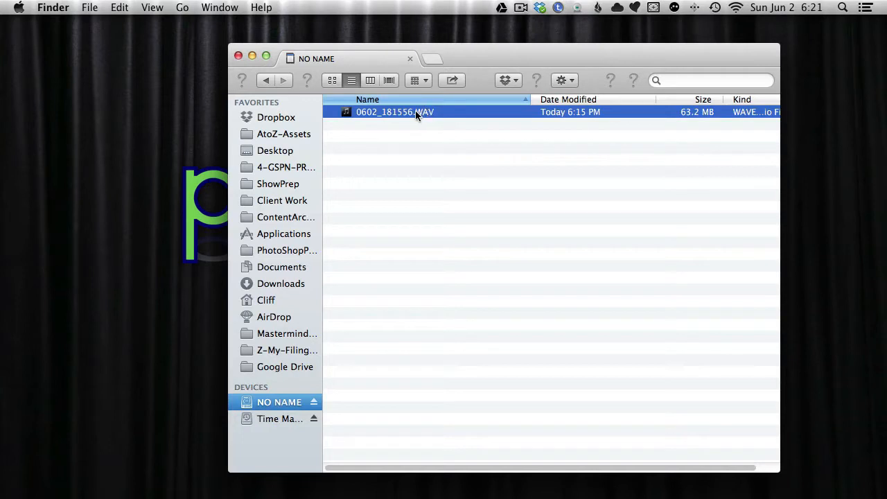
Step: Move 0602_181556.WAV from the NO NAME drive to the desktop and eject the drive
left_click_drag(415, 110, 168, 134)
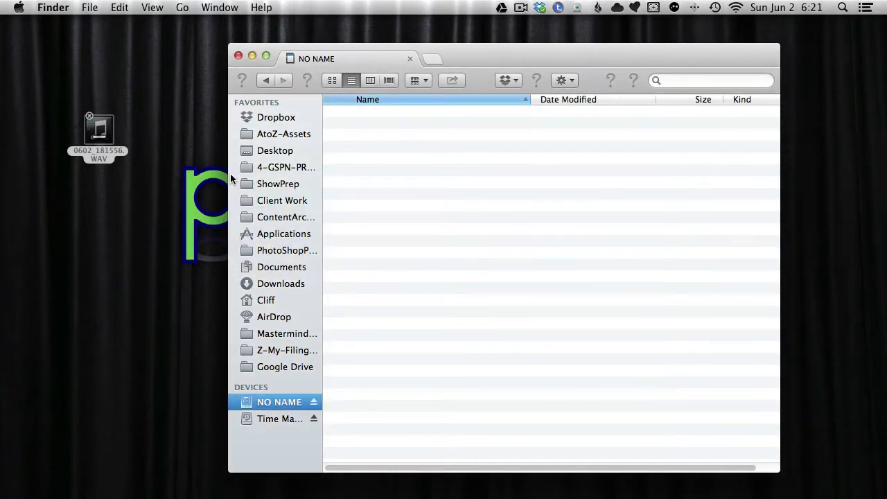
left_click(314, 402)
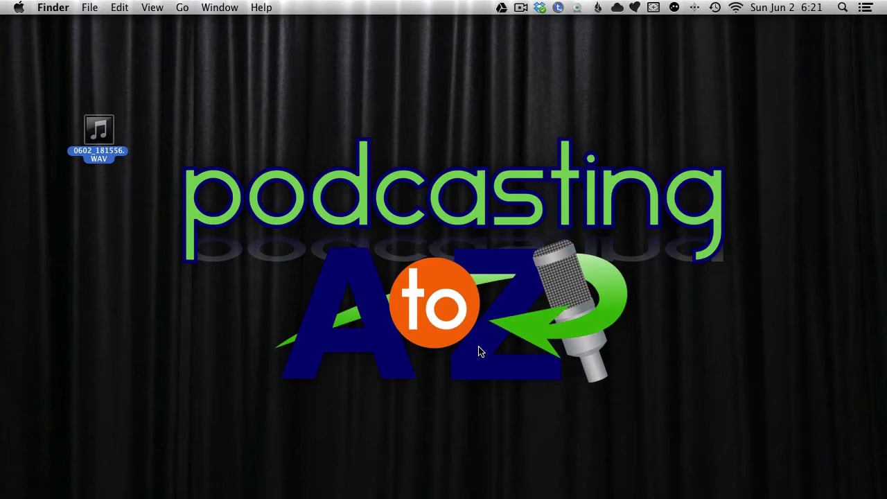
Step: Switch to Adobe Audition and open 0602_181556.WAV from the desktop in the waveform editor
mouse_move(450, 496)
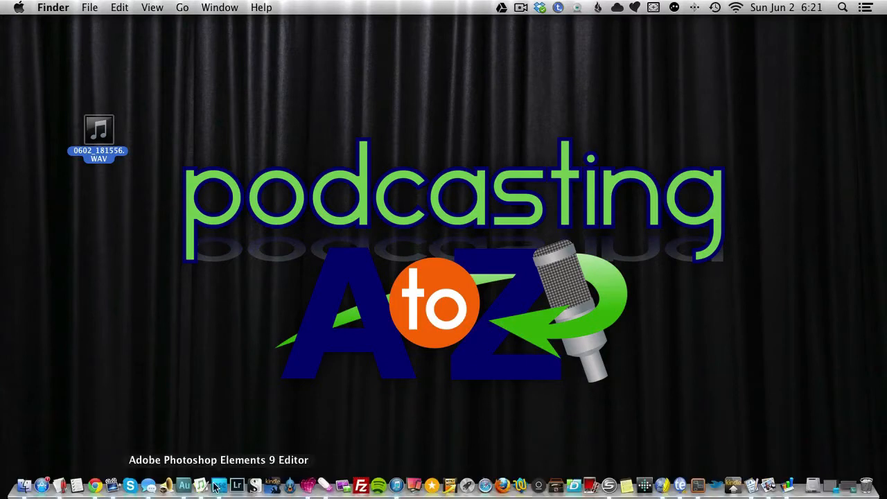
left_click(184, 485)
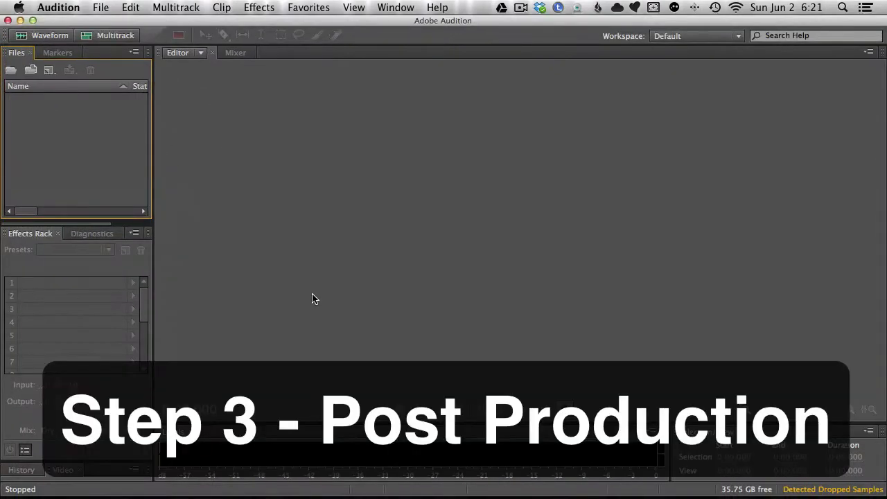
left_click_drag(353, 20, 524, 31)
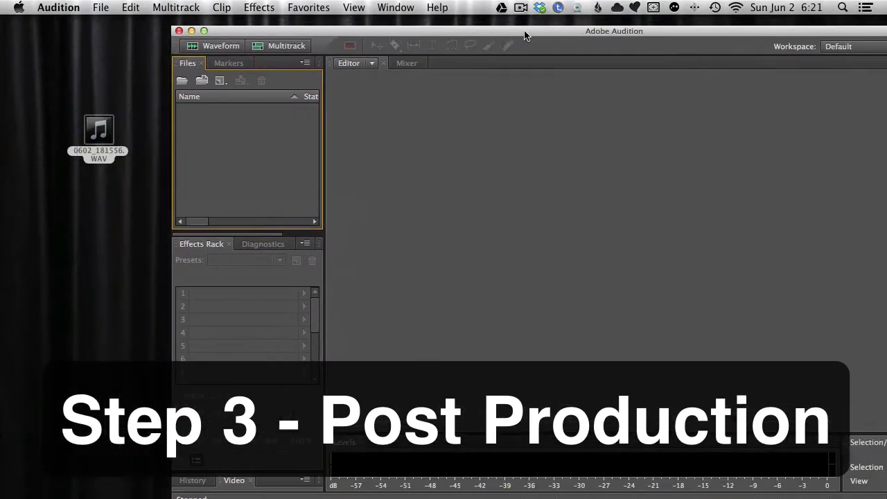
left_click_drag(99, 131, 533, 212)
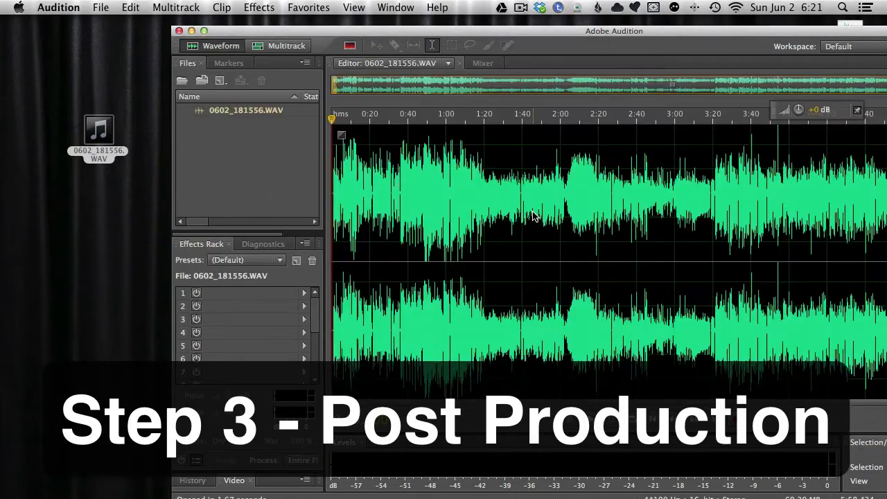
left_click_drag(561, 31, 438, 3)
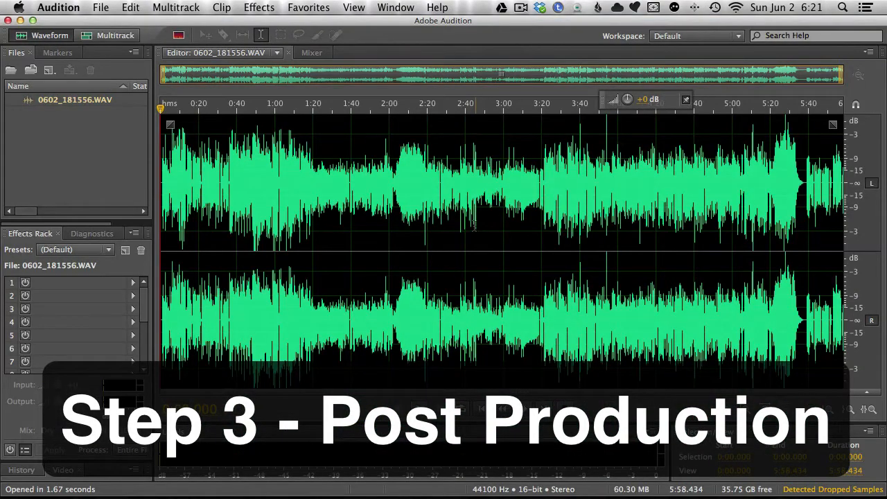
Step: Apply the 01-MySecretSauce effects rack preset to the entire file
left_click(104, 251)
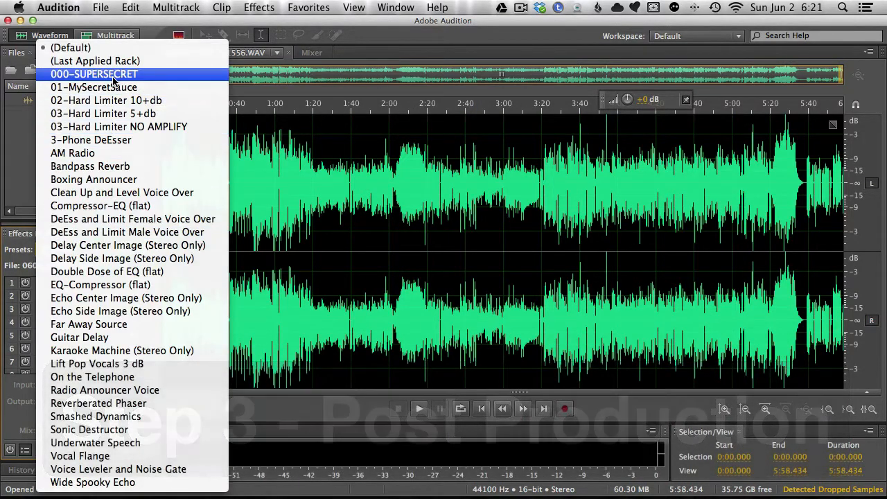
left_click(111, 87)
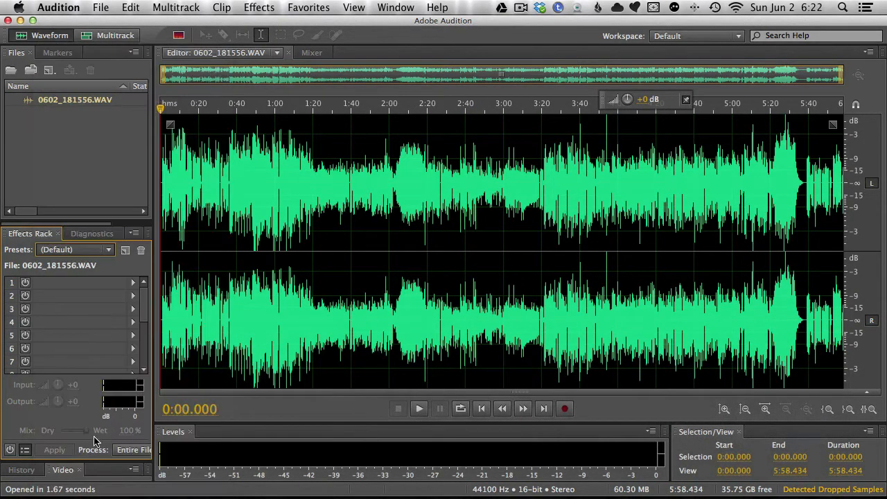
left_click(64, 455)
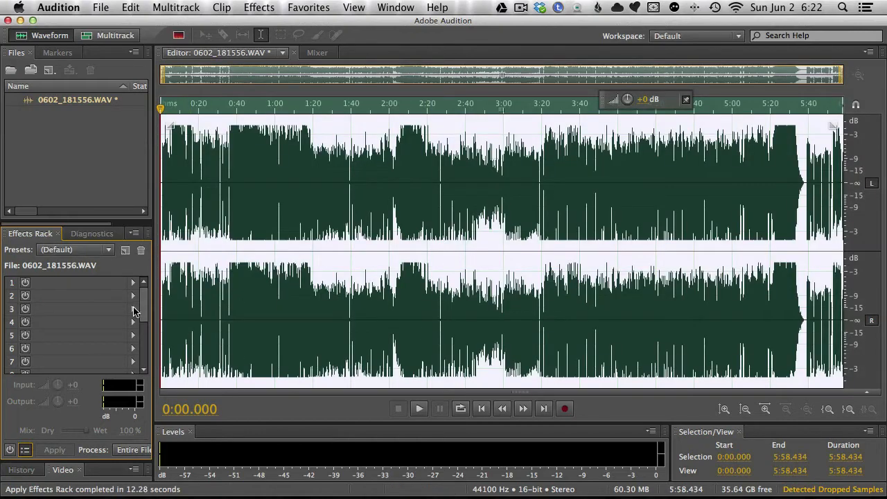
Step: Delete the silence from 0:00.000 to 0:01.187 at the recording's start and play back the new opening
left_click(577, 265)
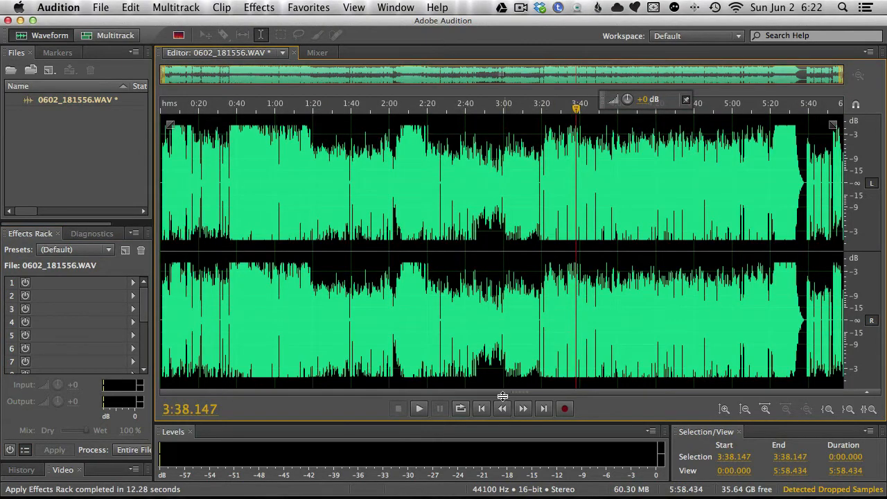
left_click(482, 408)
scroll(173, 194, "up", 10)
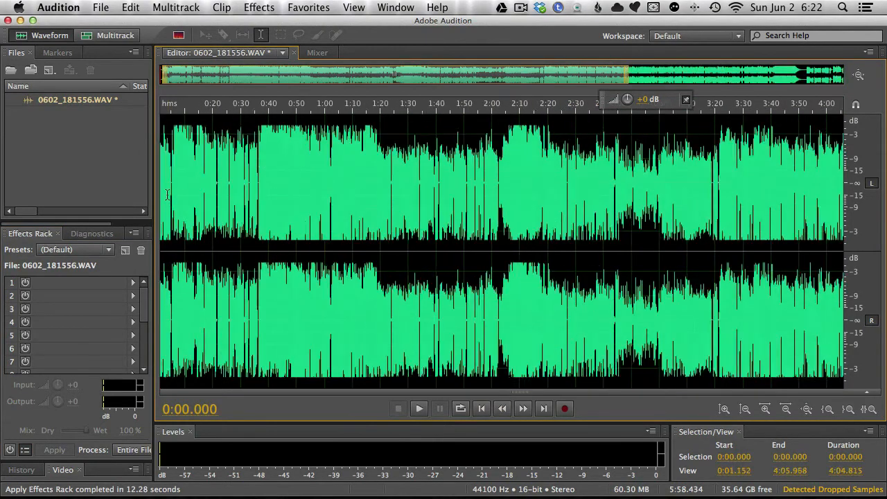
left_click(180, 194)
left_click_drag(180, 194, 124, 203)
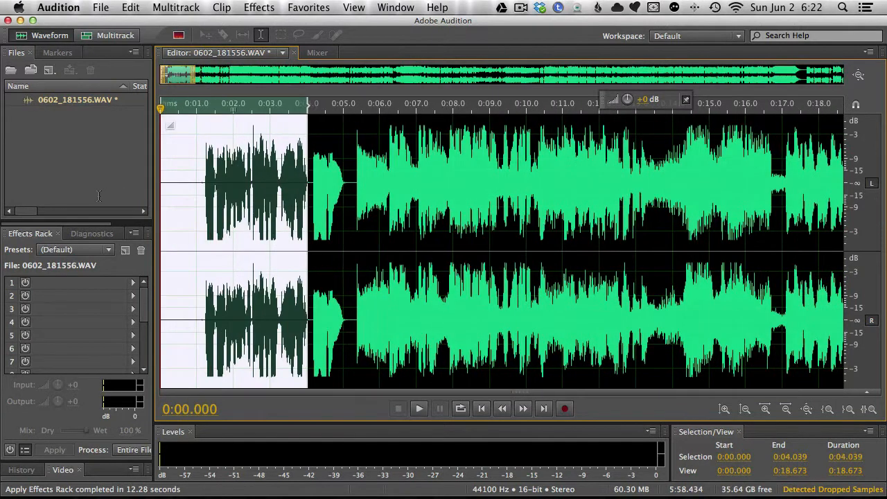
left_click(217, 199)
left_click(202, 182)
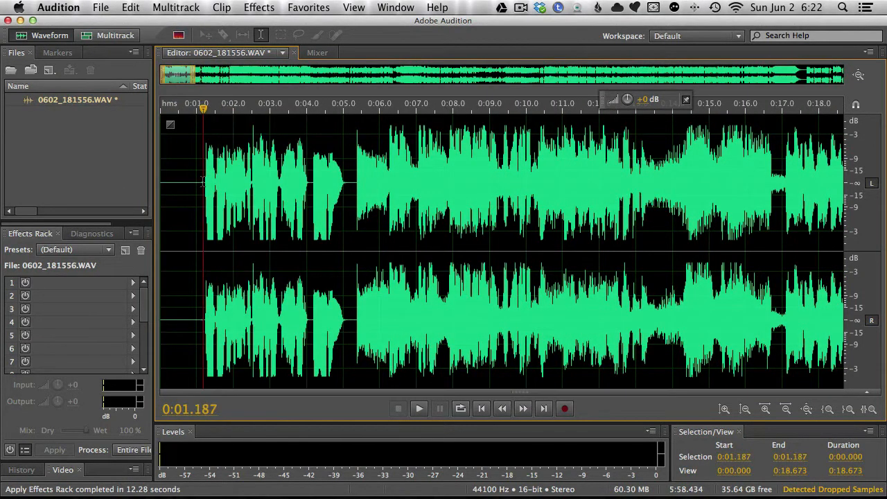
left_click_drag(203, 183, 86, 184)
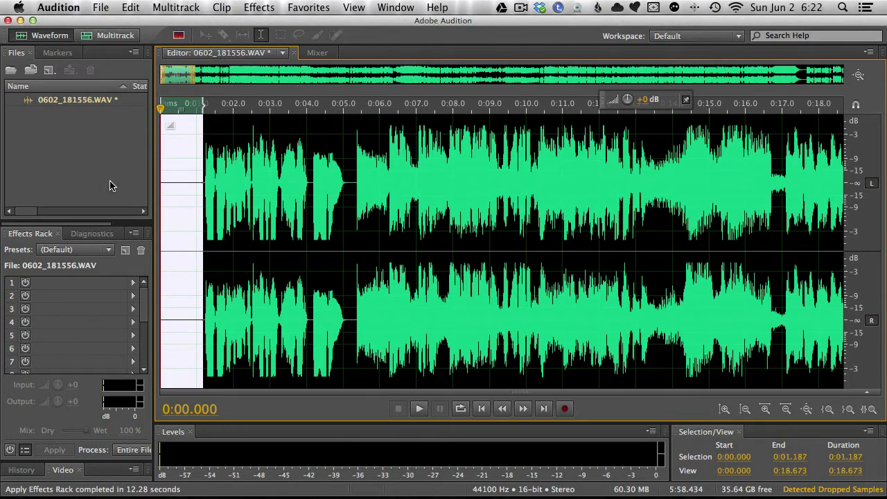
key("Delete")
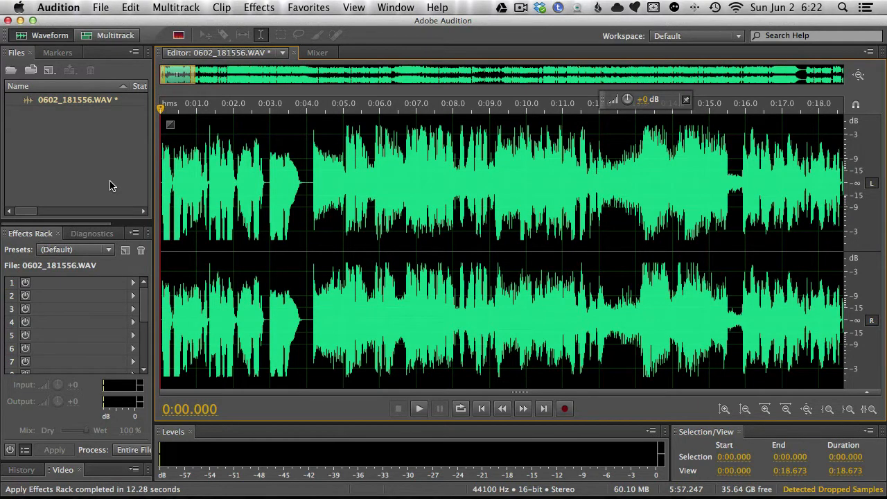
key("space")
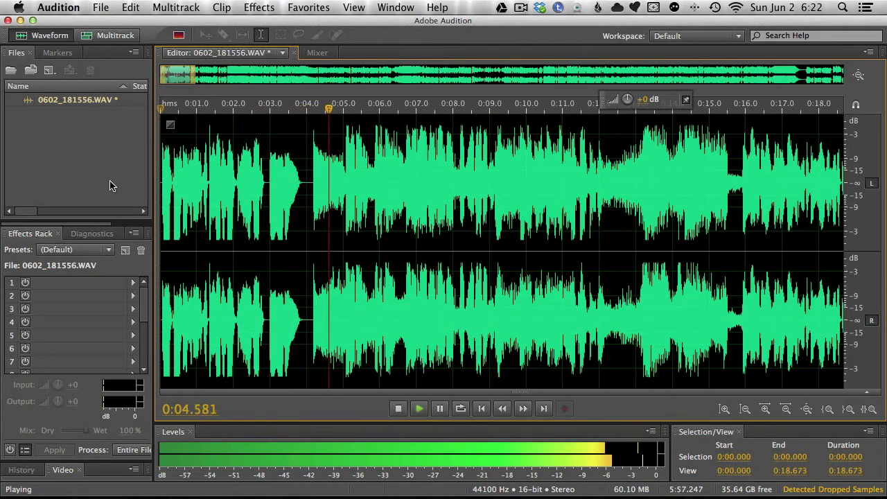
key("space")
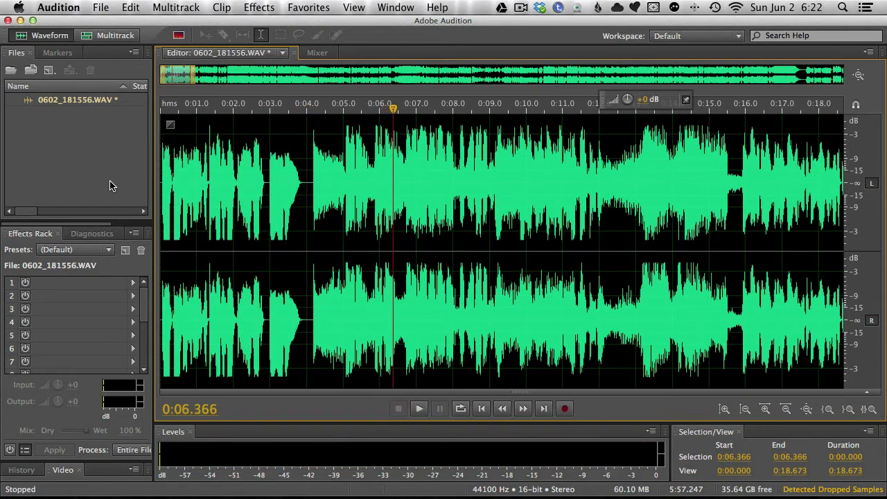
Step: Play the music fade-out near the end of the recording, starting at about 5:31.7
scroll(284, 105, "right", 15)
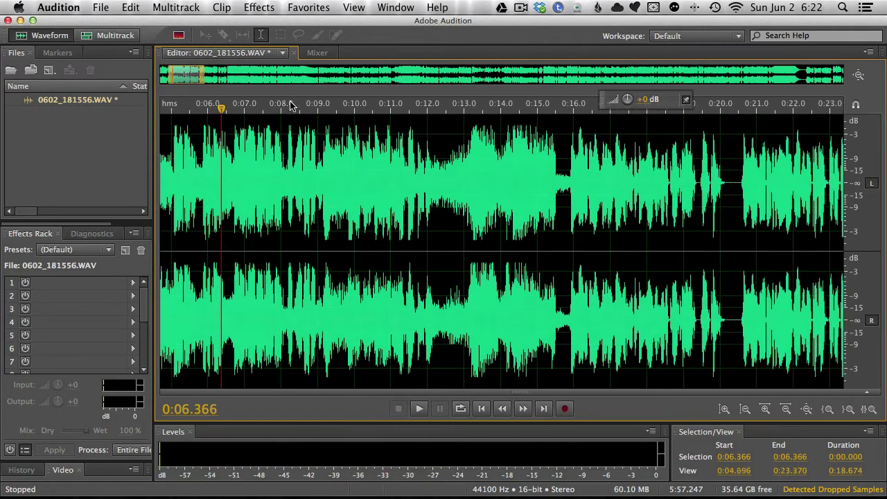
scroll(284, 105, "right", 20)
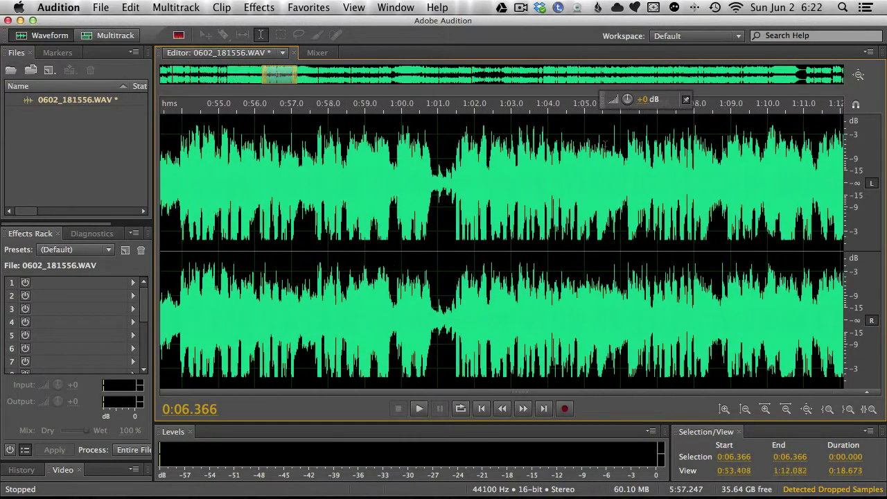
scroll(600, 144, "right", 20)
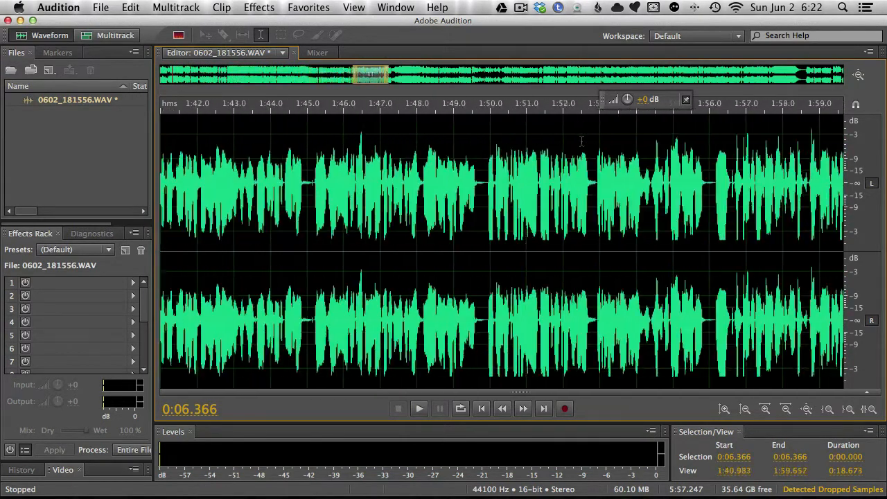
scroll(502, 249, "right", 20)
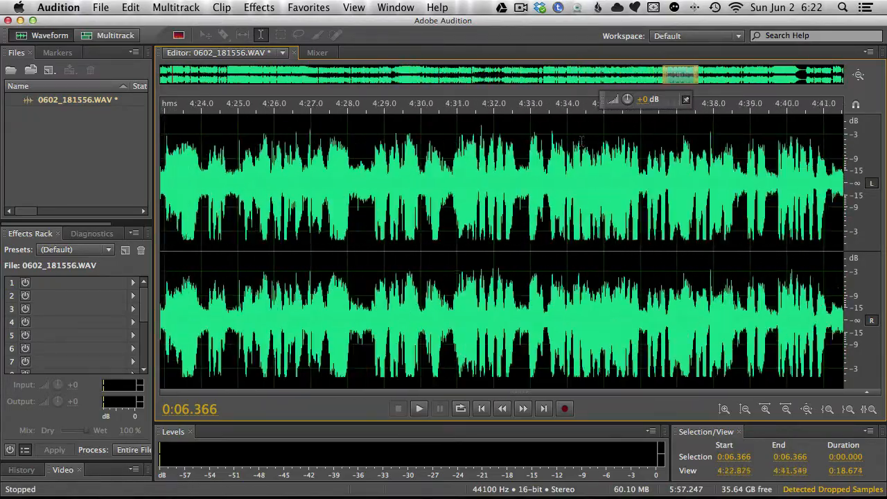
scroll(372, 174, "right", 8)
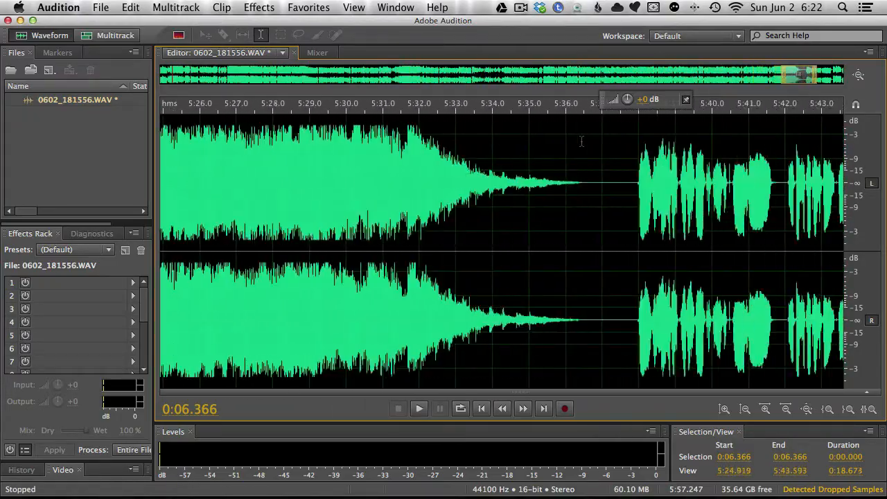
left_click(392, 177)
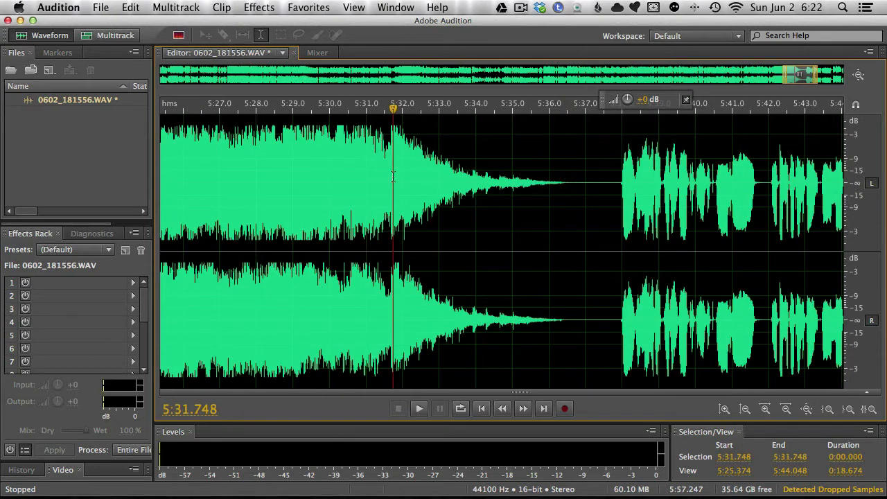
key("space")
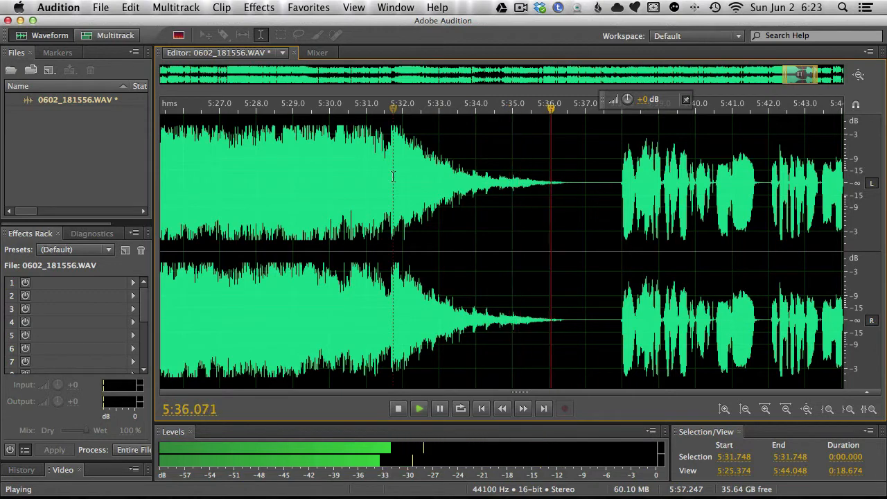
key("space")
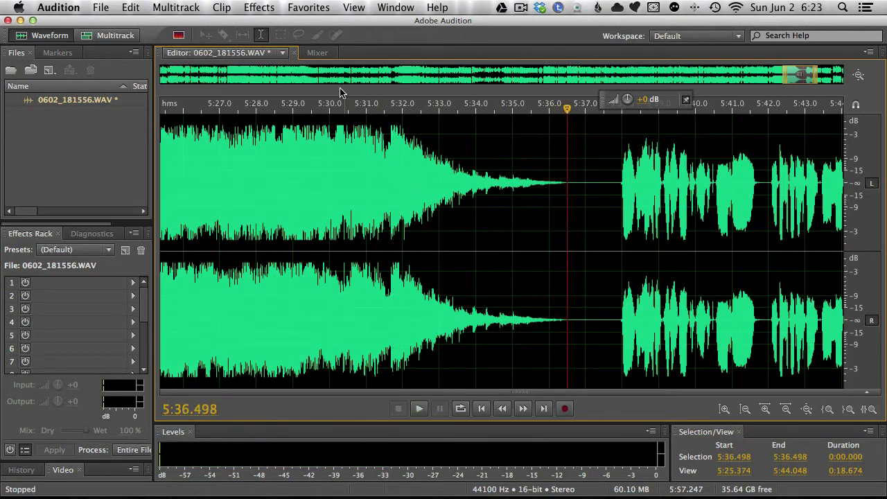
Step: Play the speech that follows the music fade-out, starting at about 5:37.8
scroll(806, 192, "right", 10)
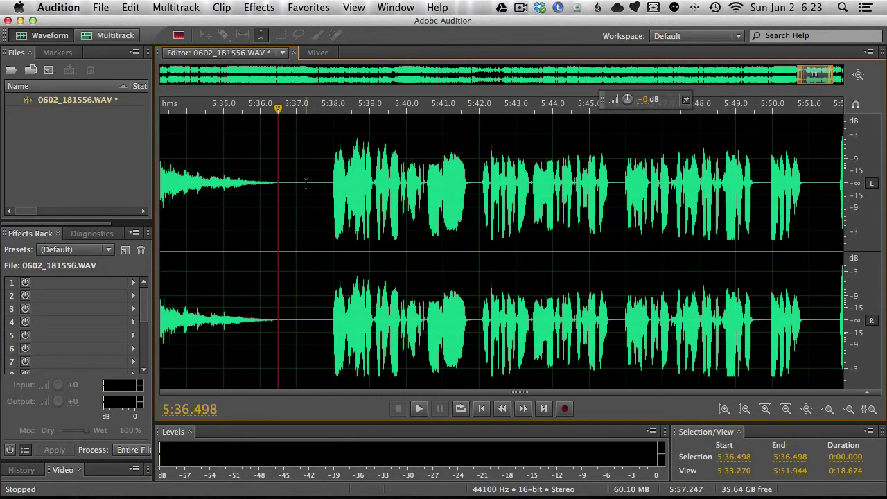
left_click(324, 185)
key("space")
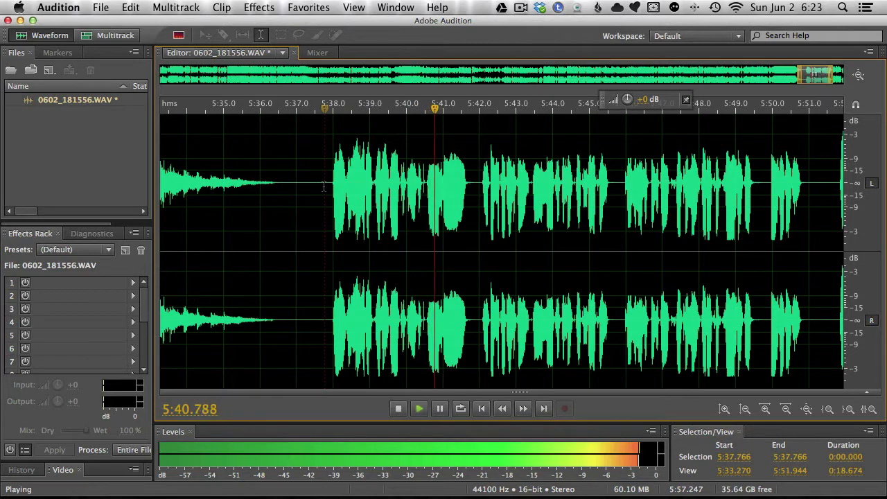
key("space")
Step: Play the last seconds of the recording and delete the leftover audio from 5:56.121 to the end
scroll(312, 194, "right", 5)
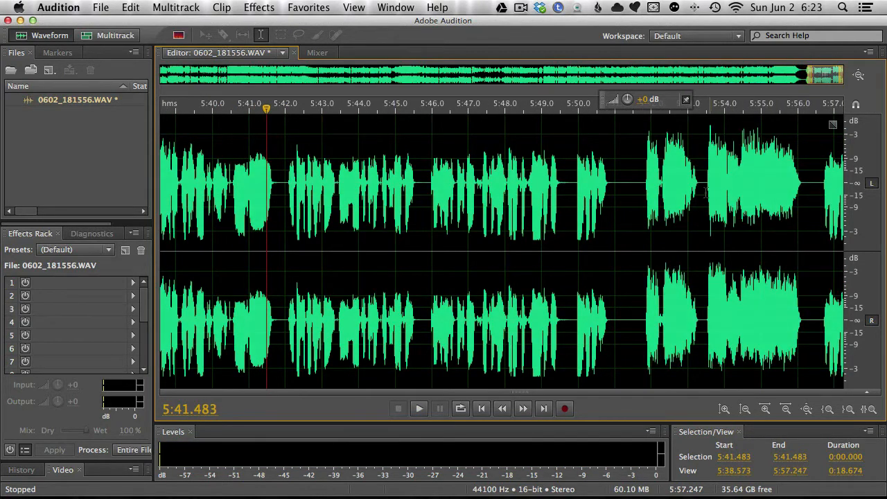
left_click(639, 196)
key("space")
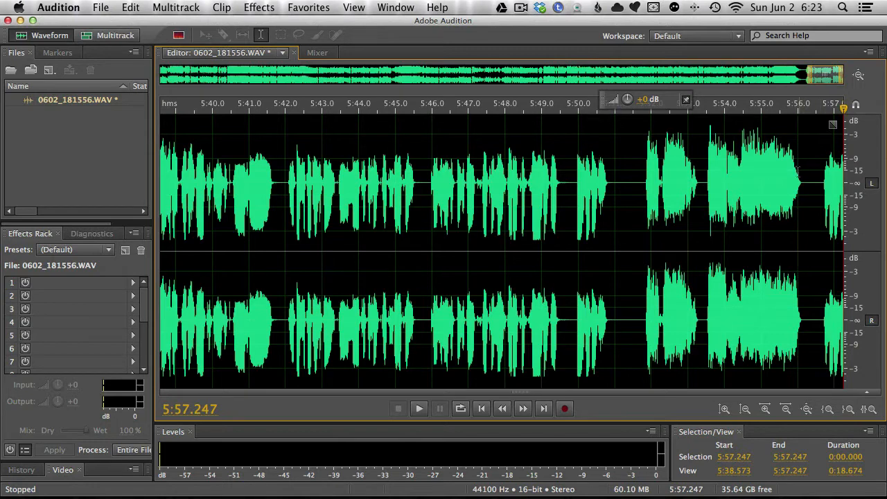
left_click_drag(801, 184, 843, 184)
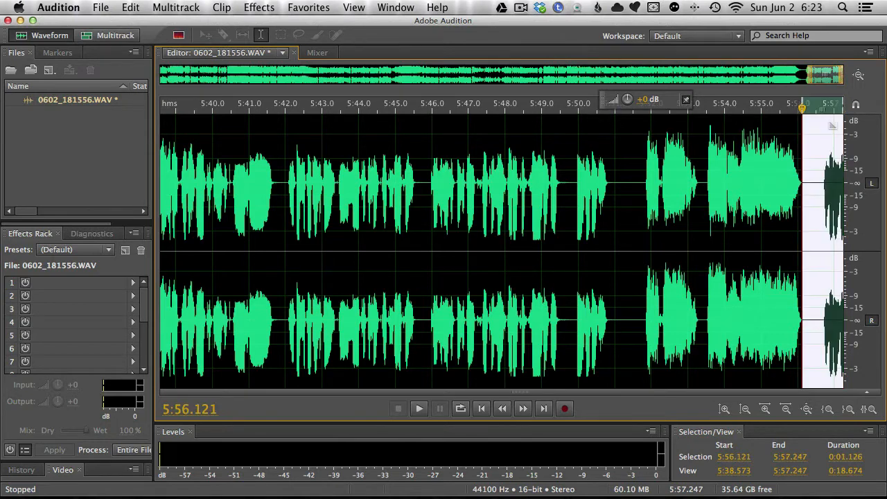
key("Delete")
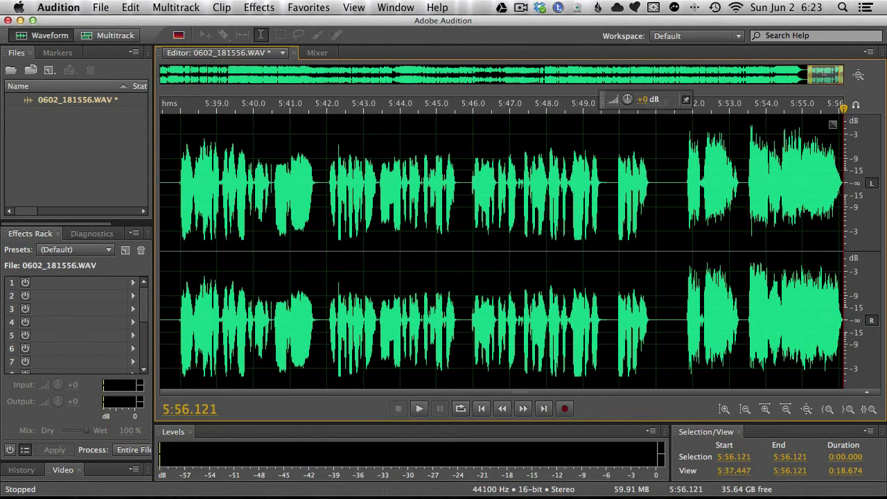
Step: Delete the unwanted speech between the music fade-out and the closing audio, from 5:36.328 to 5:51.749
left_click(683, 185)
left_click_drag(683, 186, 412, 186)
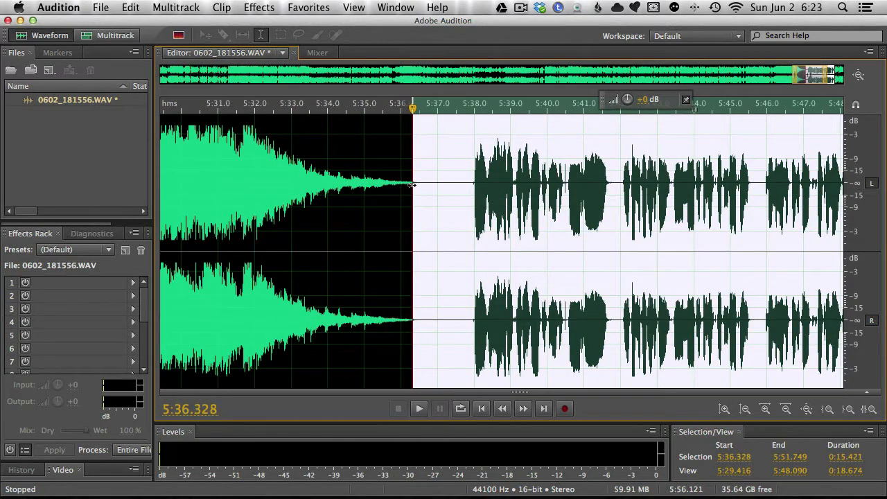
key("Delete")
Step: Delete the short silent gap between the music fade-out and the closing audio, from 5:36.324 to 5:36.437
scroll(418, 186, "left", 2)
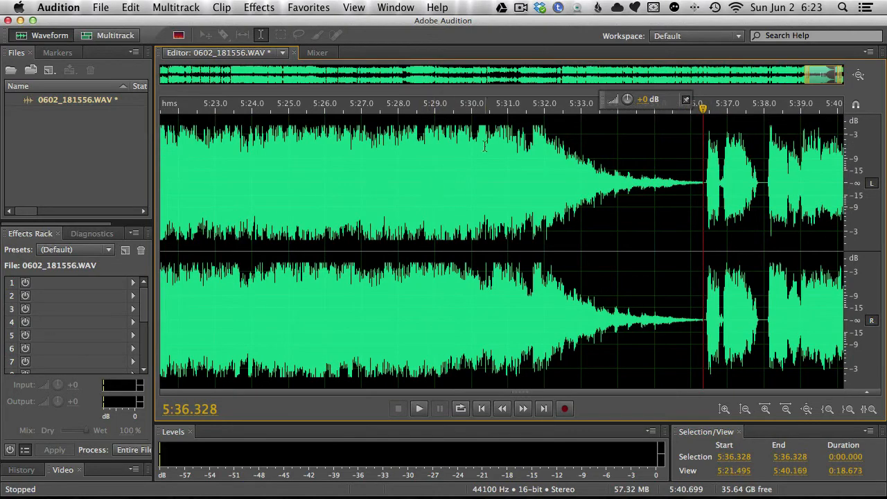
left_click(705, 185)
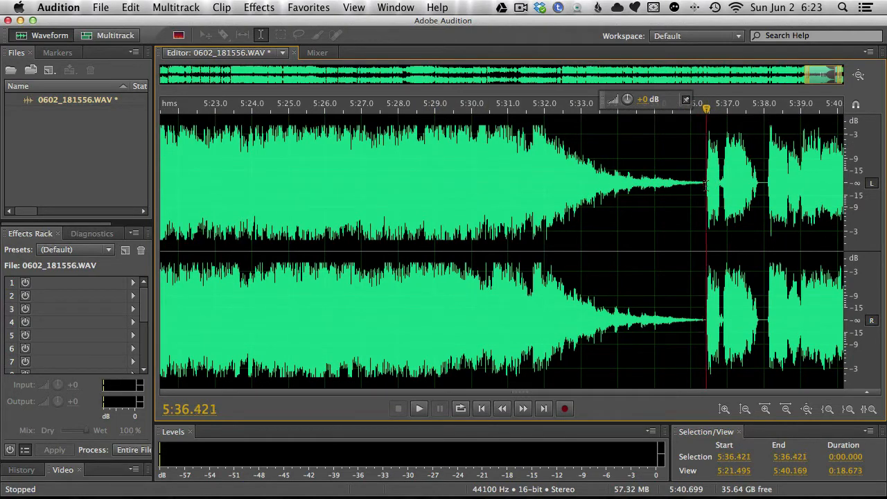
scroll(704, 186, "up", 5)
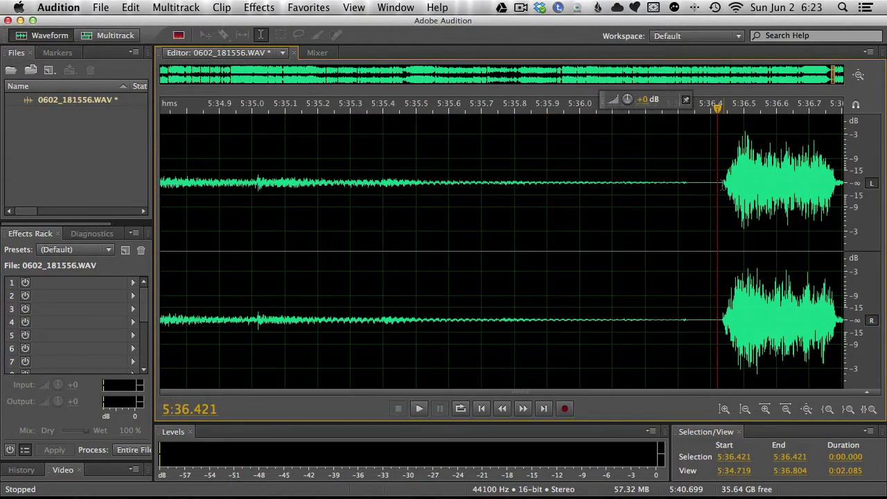
left_click_drag(723, 185, 684, 211)
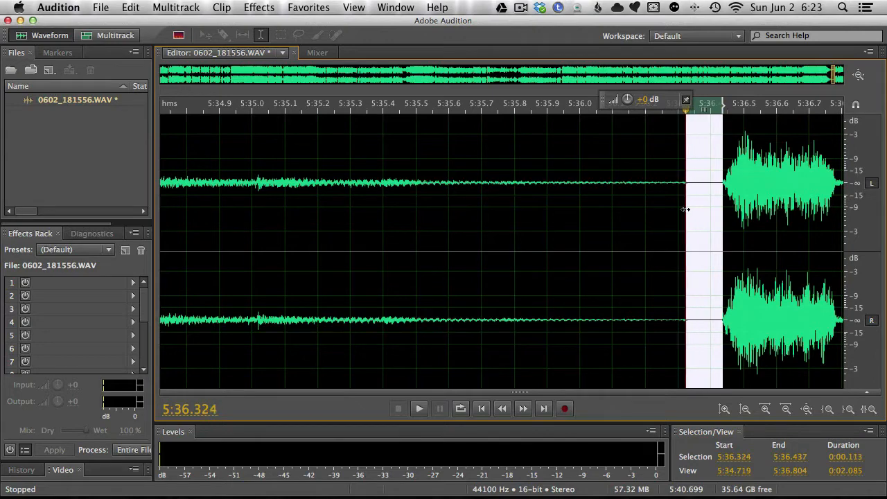
key("Delete")
Step: Play the joined transition from the music fade-out into the closing audio, starting at 5:32.226
scroll(685, 209, "down", 12)
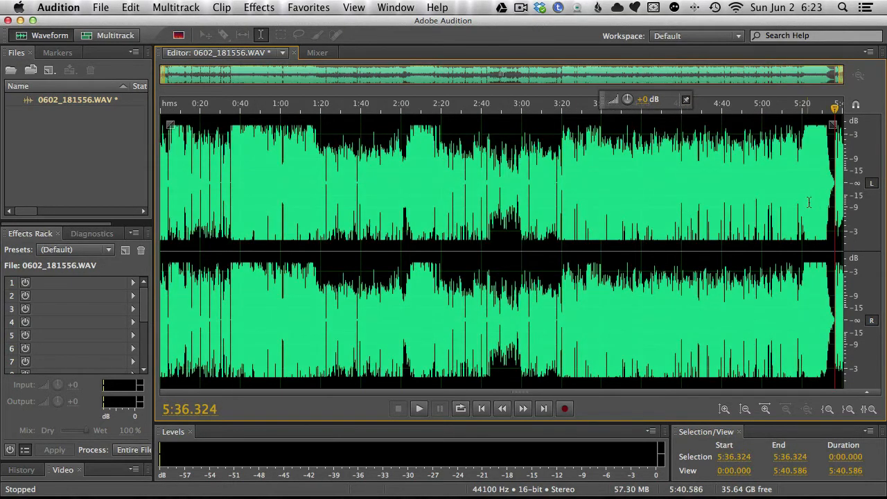
scroll(835, 197, "up", 2)
left_click(819, 186)
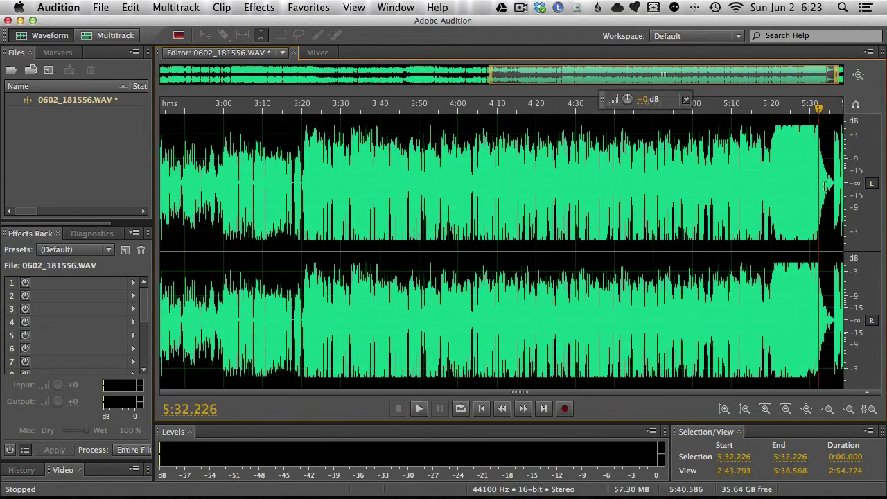
key("space")
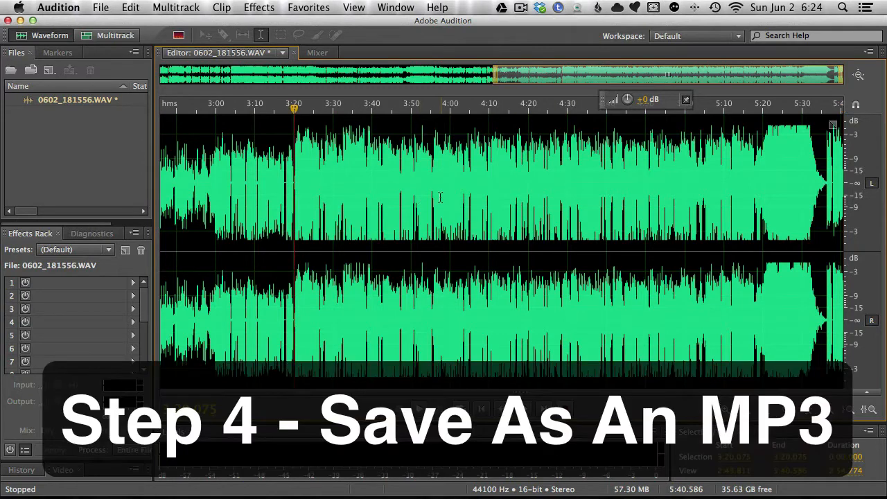
Step: Start saving the edited recording as a new file named PAM311
left_click(101, 8)
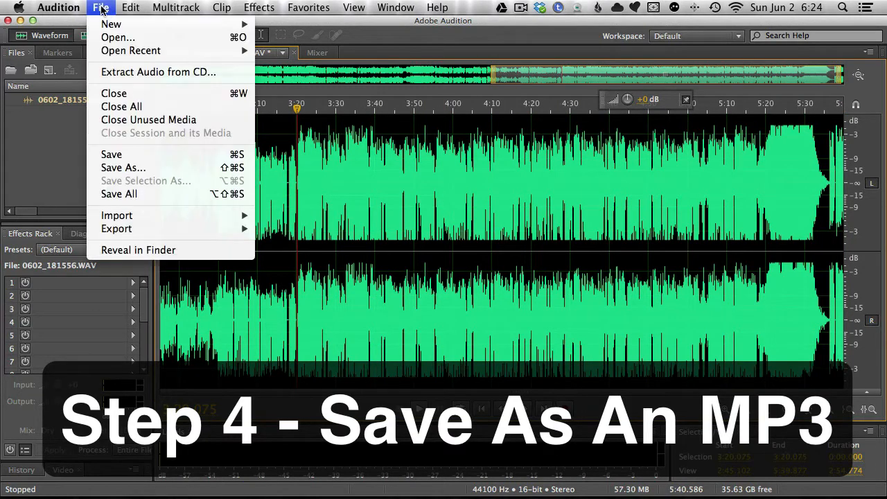
left_click(135, 168)
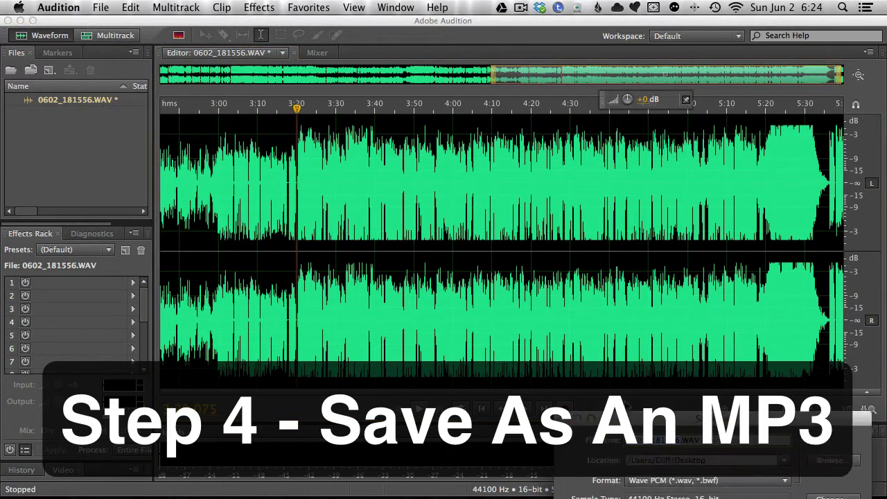
left_click_drag(658, 441, 390, 78)
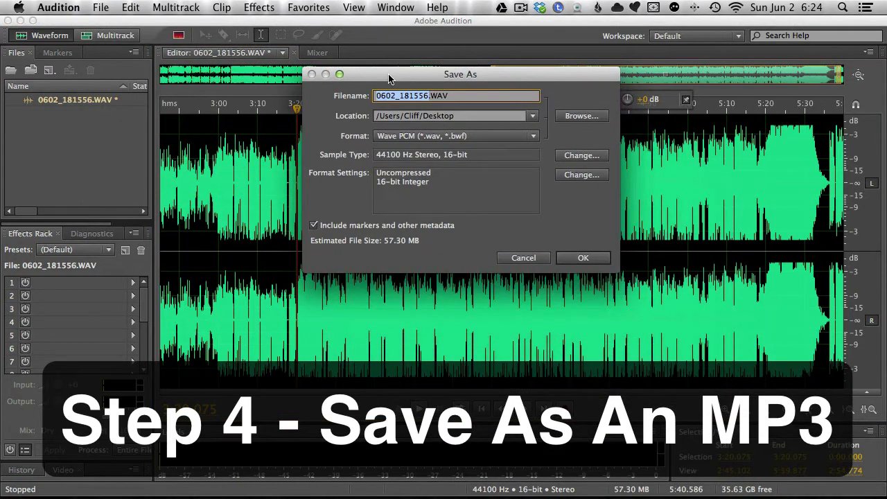
type("PAM311")
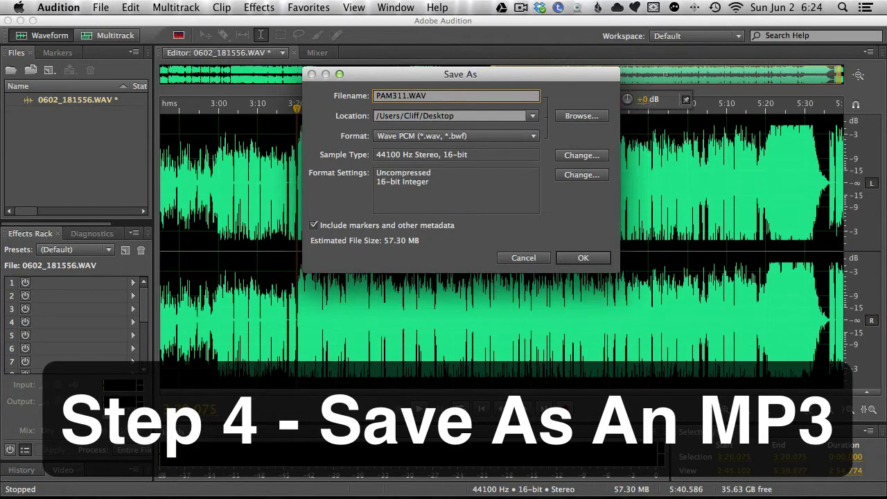
Step: Choose MP3 Audio (*.mp3) as the file format for the saved recording
left_click(596, 157)
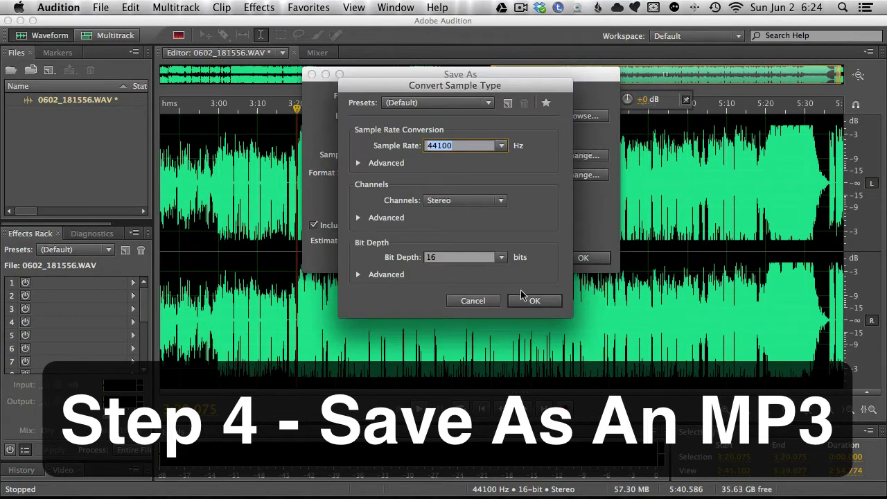
left_click(477, 302)
left_click(509, 137)
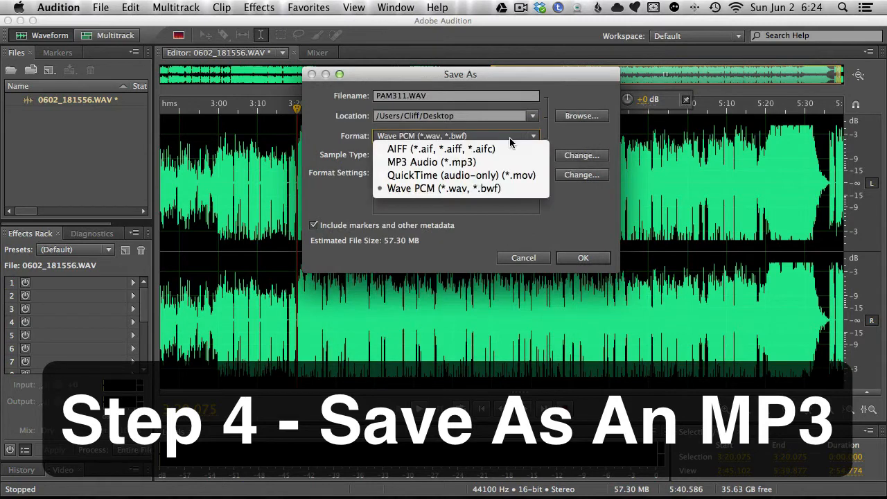
left_click(431, 162)
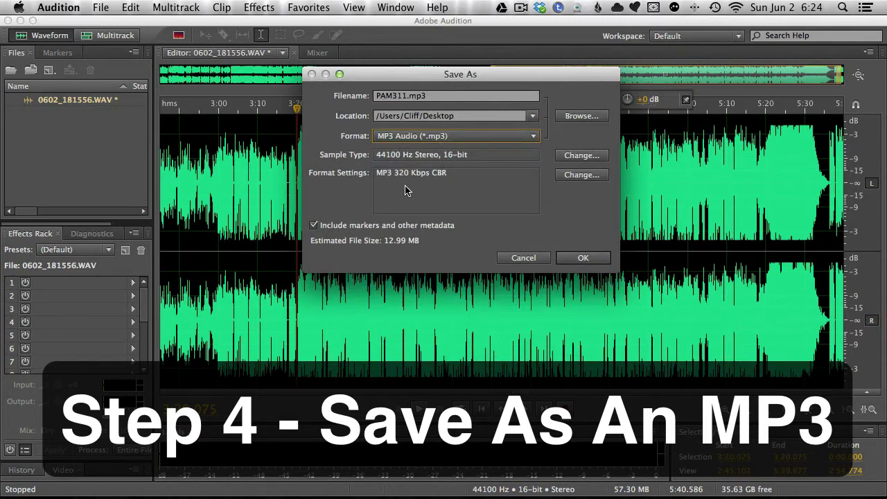
Step: Set the MP3 bitrate to 128 Kbps (44100 Hz) and save the file, then select PAM311.mp3
left_click(571, 175)
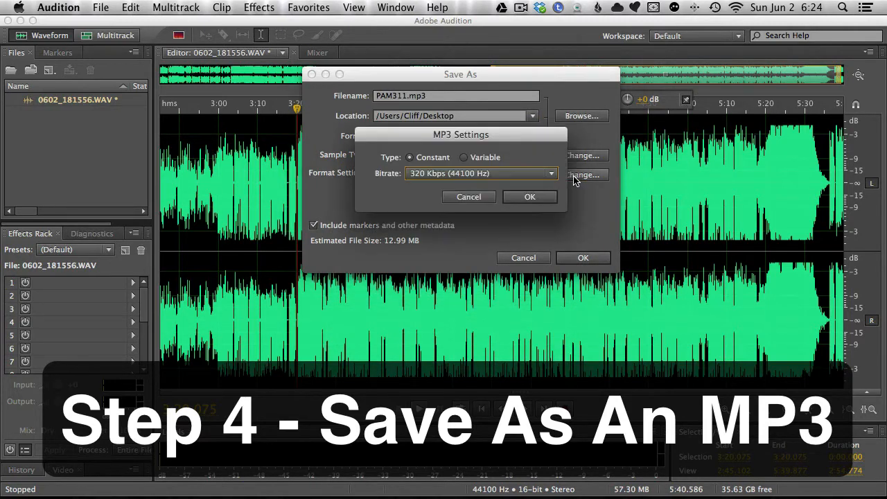
left_click(514, 176)
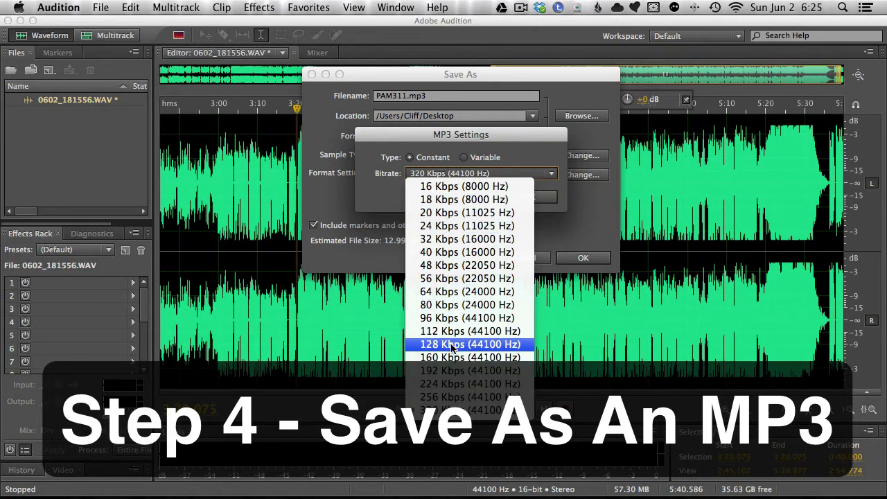
left_click(452, 345)
left_click(530, 197)
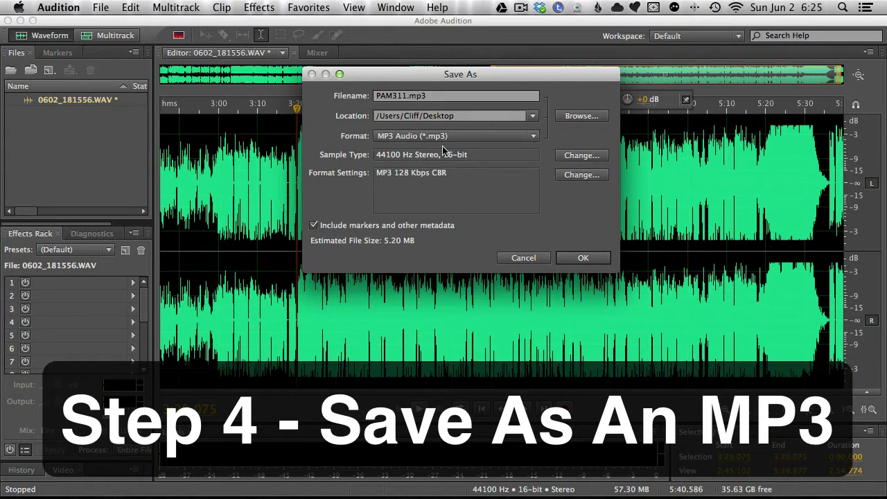
left_click(585, 258)
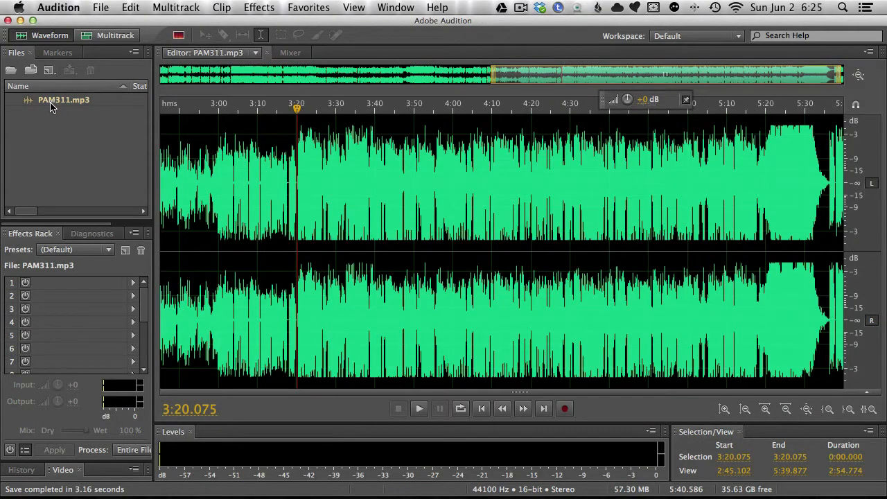
left_click(55, 101)
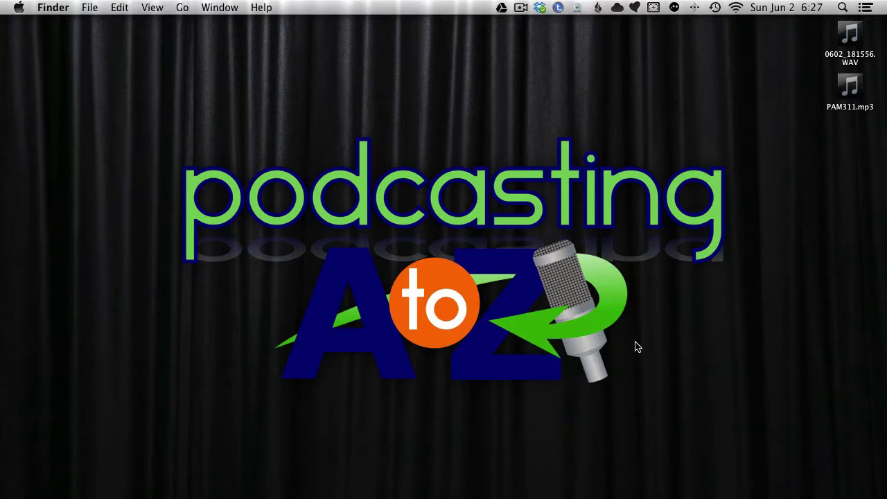
Step: Delete the original 0602_181556.WAV recording from the desktop
left_click(846, 46)
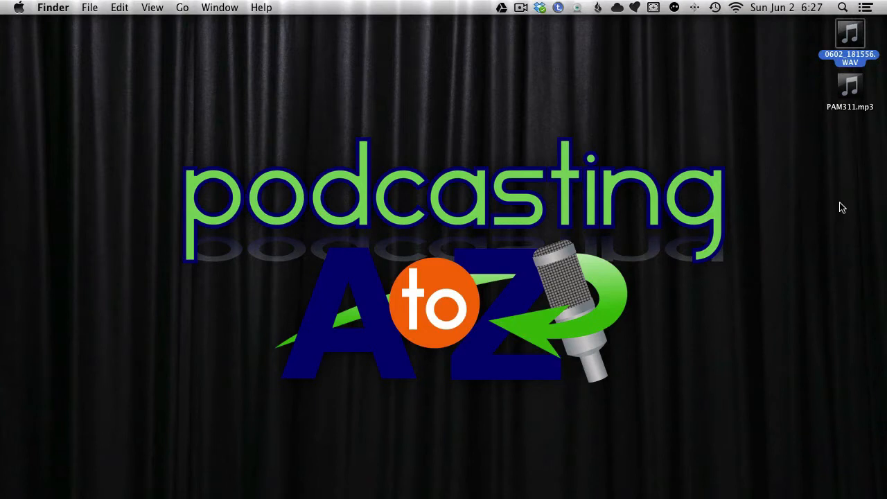
key("super+BackSpace")
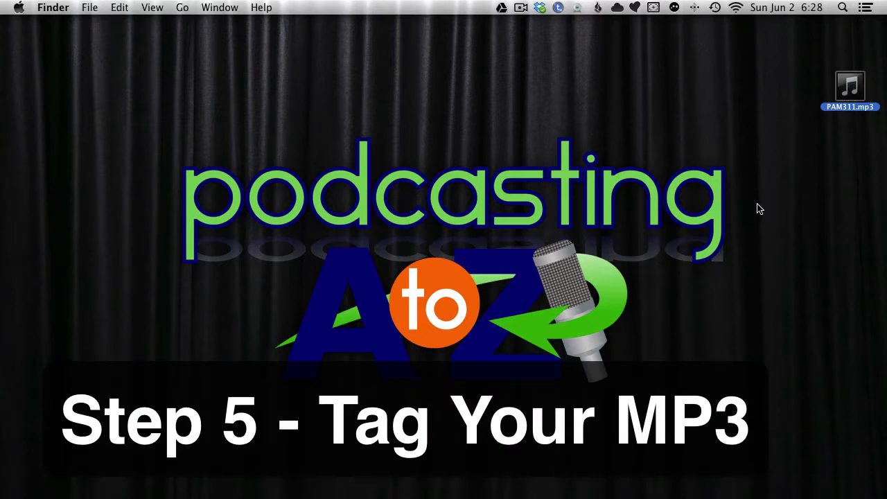
Step: Open PAM311.mp3 in ID3 Editor and add pam-1400.jpg from the Podcast Images folder as its picture
left_click_drag(839, 92, 201, 493)
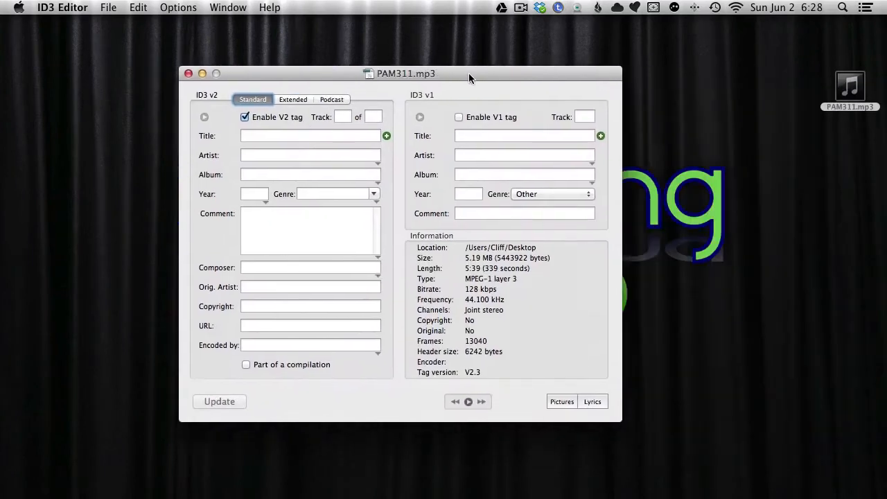
left_click_drag(468, 72, 513, 75)
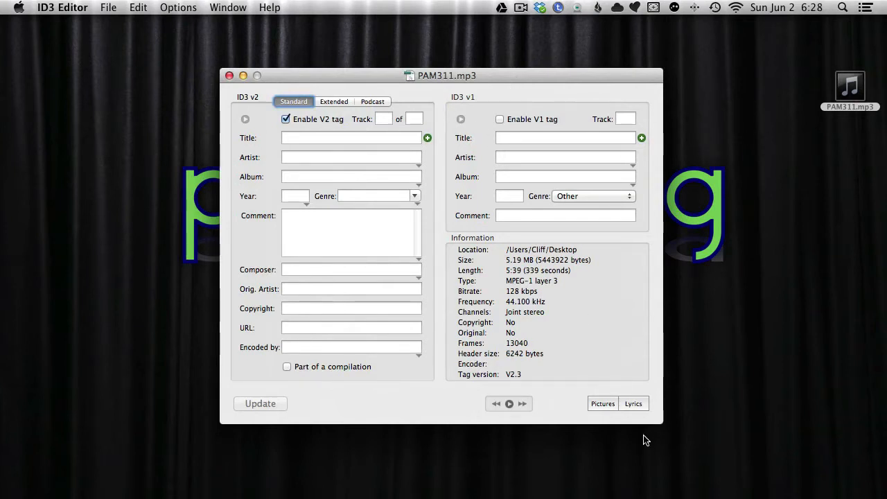
left_click(605, 404)
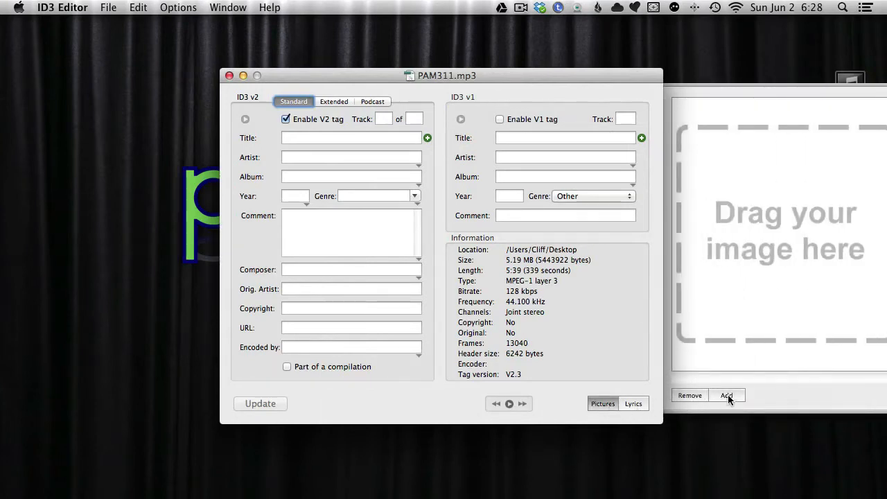
left_click(726, 395)
scroll(479, 261, "down", 2)
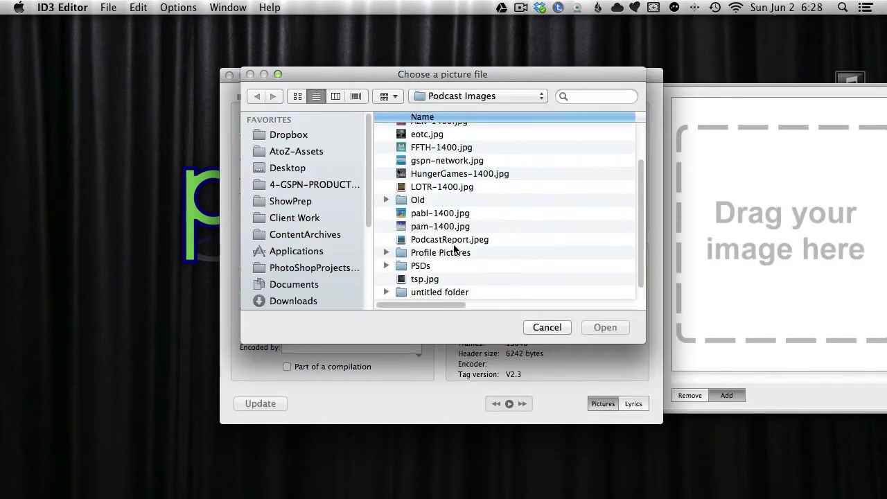
left_click(444, 227)
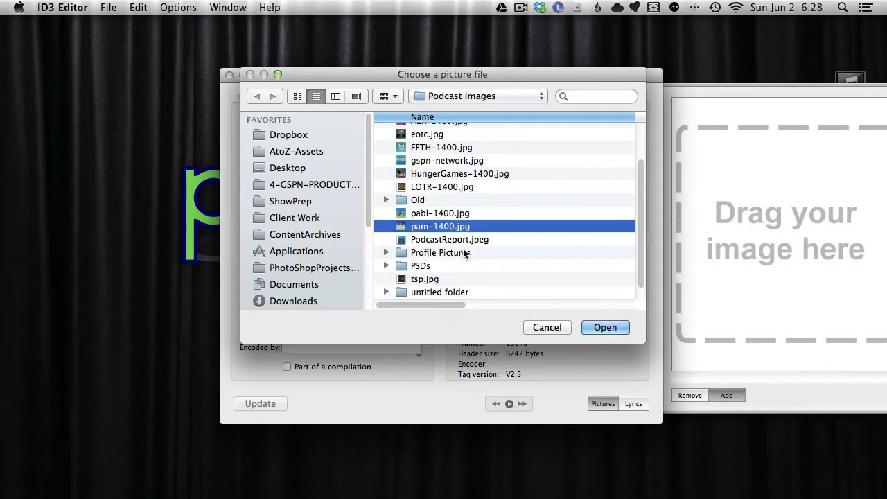
left_click(614, 328)
Step: Enter "311 - A SAMPLE ONLY" as the title in the ID3 v2 tag
left_click(313, 137)
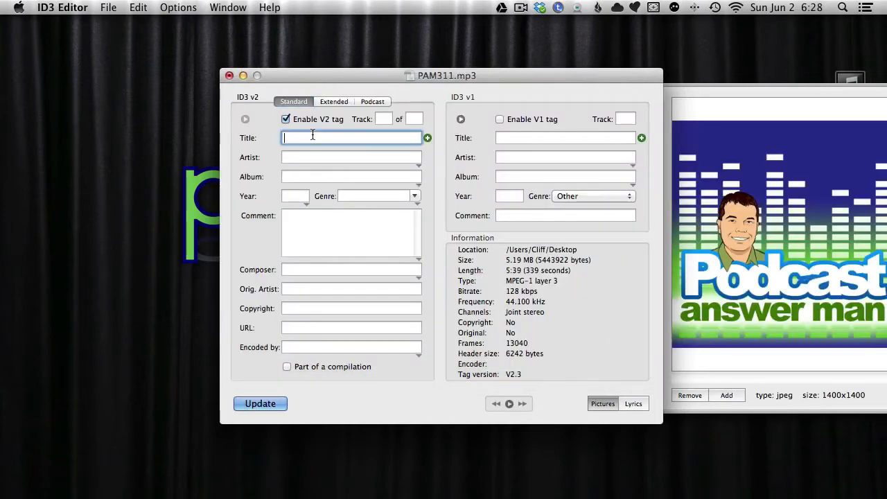
type("21")
key("BackSpace")
key("BackSpace")
type("311 - ")
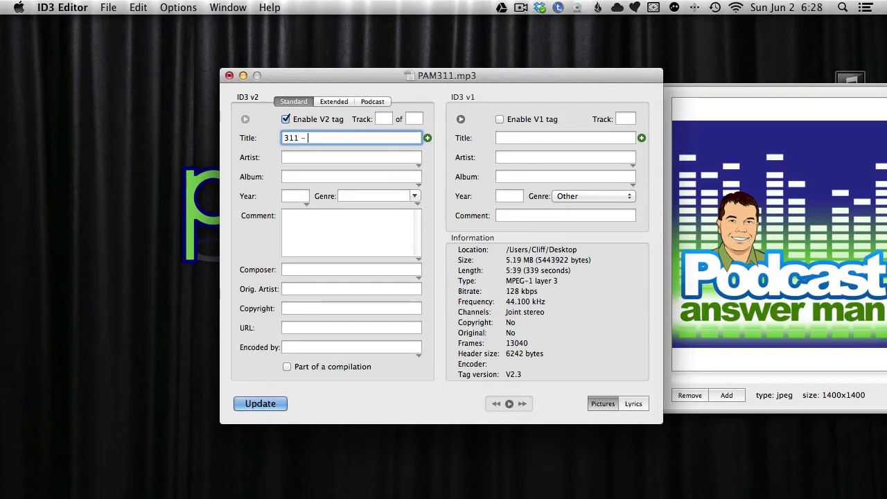
type("A SAMPLE ONLY")
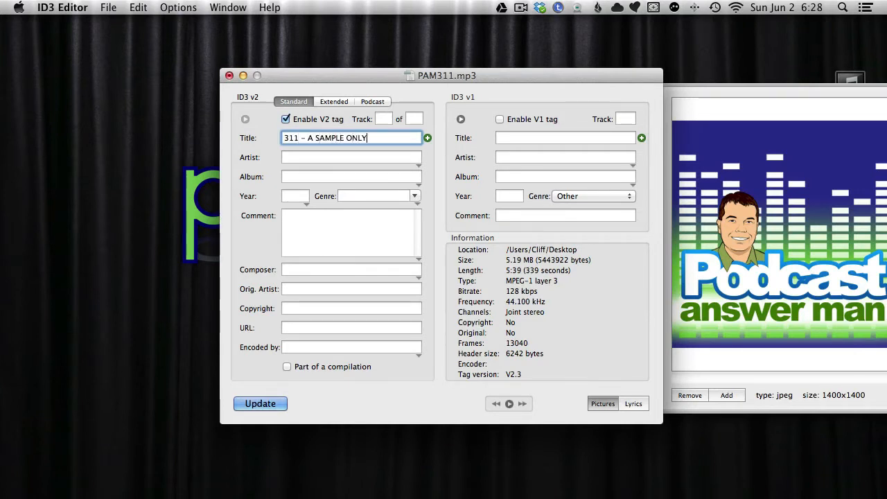
Step: Enter the podcast host's full name as the artist in the ID3 v2 tag
key("Tab")
key("Tab")
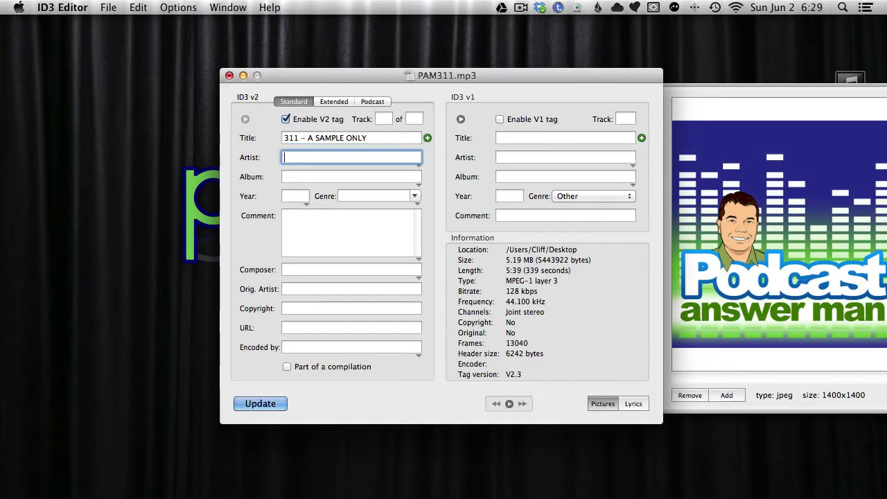
type("Cliff Ravenscraft")
Step: Enter PodcastAnswerMan.com as the album in the ID3 v2 tag
key("Tab")
key("Tab")
type("P")
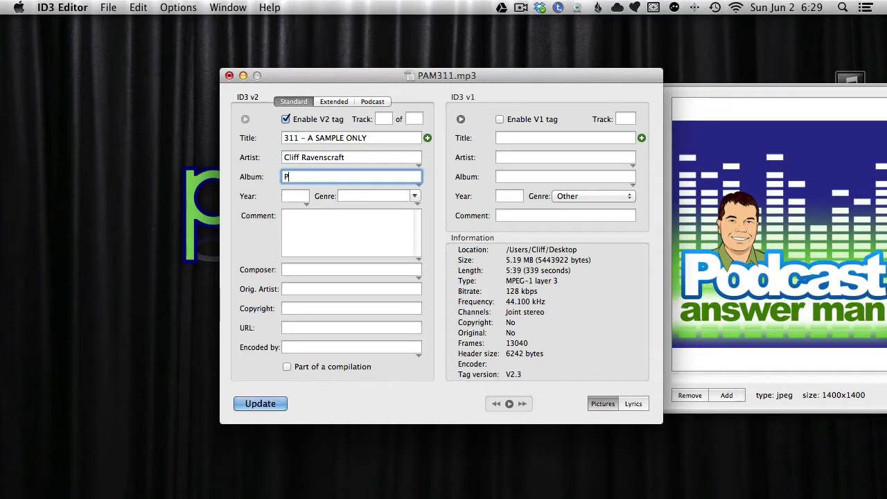
type("odcastAnswerMan.com")
Step: Set the ID3 v2 genre to Podcast, leaving the year blank, and write the tags to PAM311.mp3
key("Tab")
key("Tab")
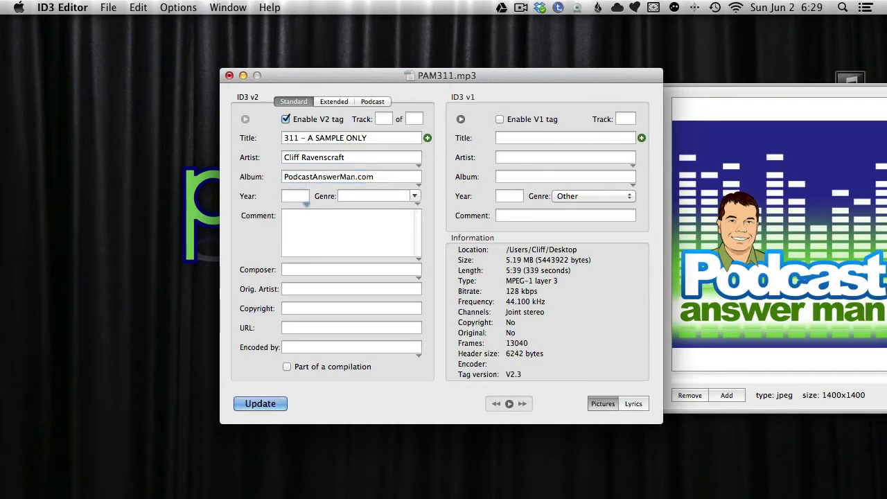
type("Podcast")
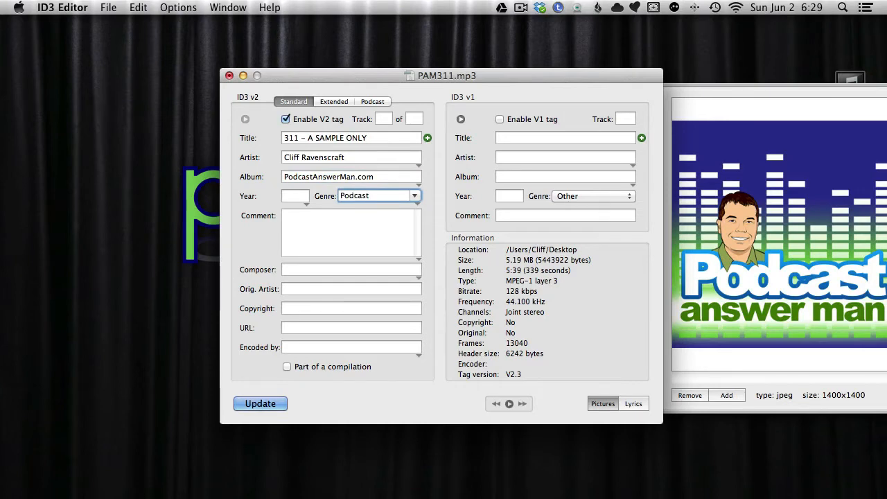
left_click(274, 404)
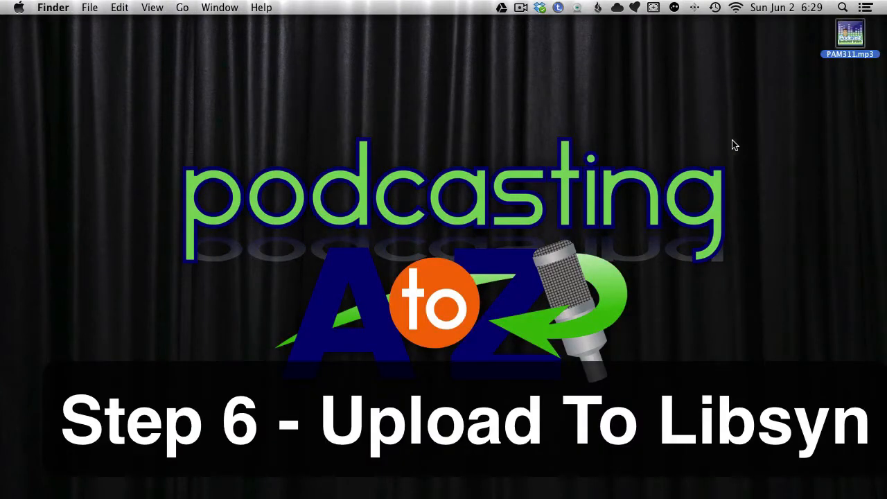
Step: Switch to Chrome, open a new browser window and align it with the screen
mouse_move(575, 492)
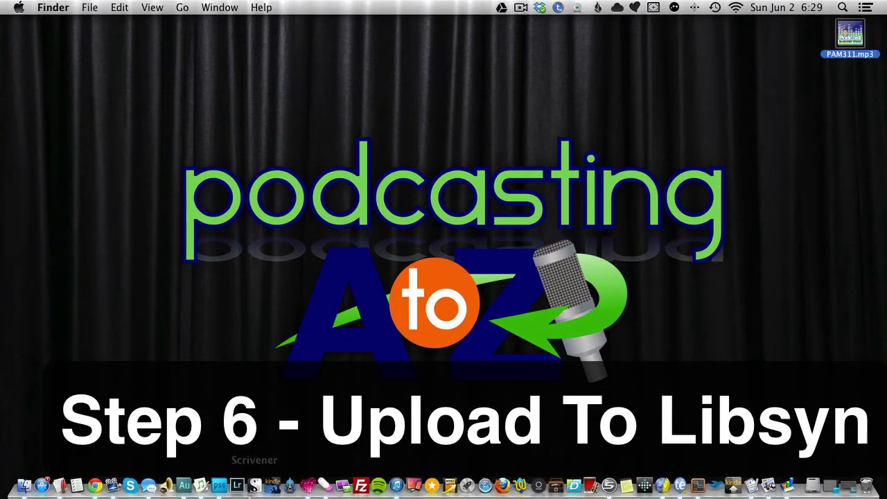
left_click(94, 488)
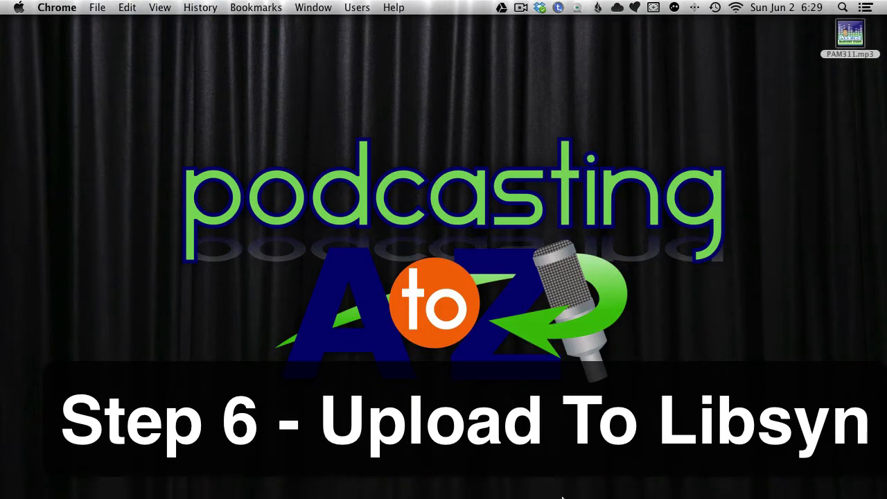
left_click(850, 35)
key("super+Tab")
key("super+n")
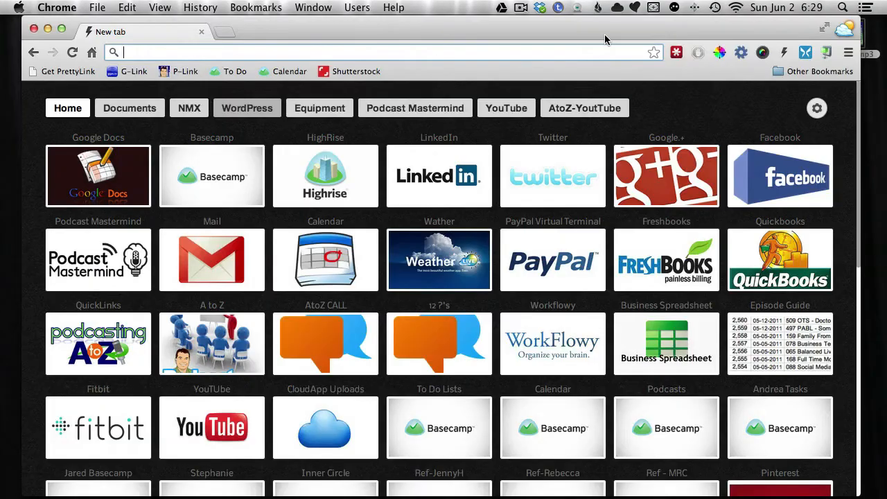
left_click_drag(604, 34, 597, 2)
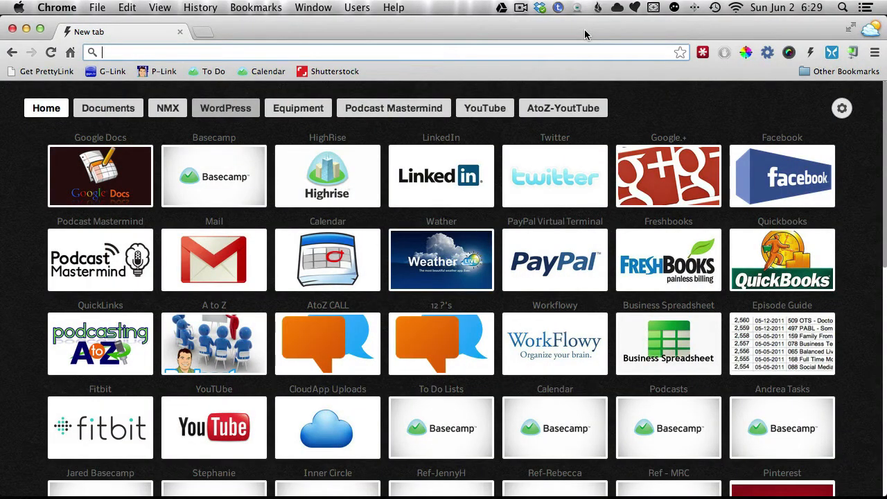
Step: Go to libsyn.com and log in to the hosting account with the saved credentials
type("libsyn.com")
key("Return")
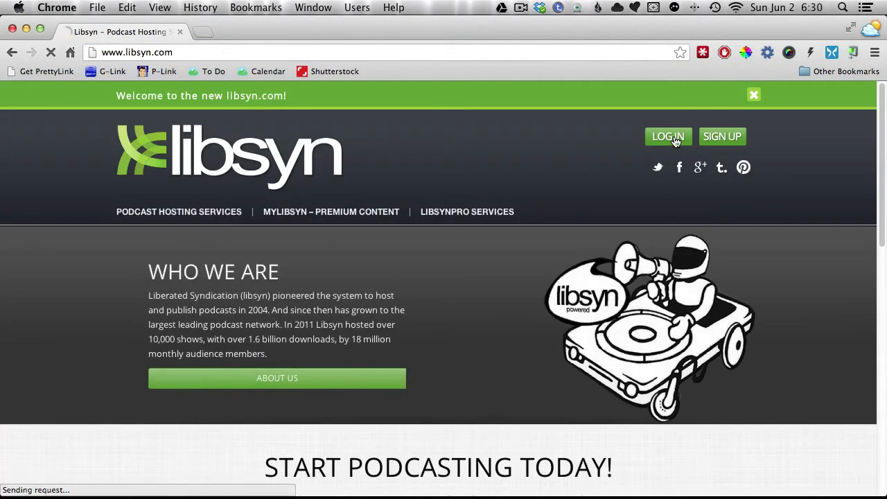
left_click(668, 136)
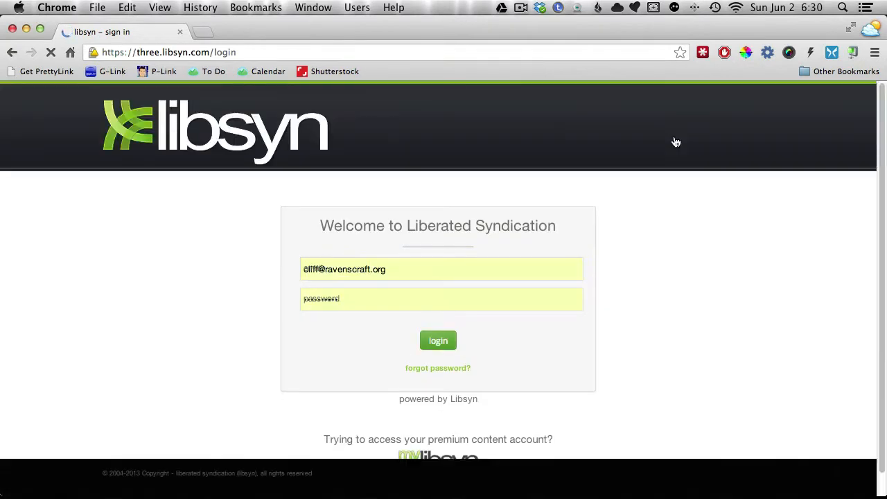
left_click(447, 427)
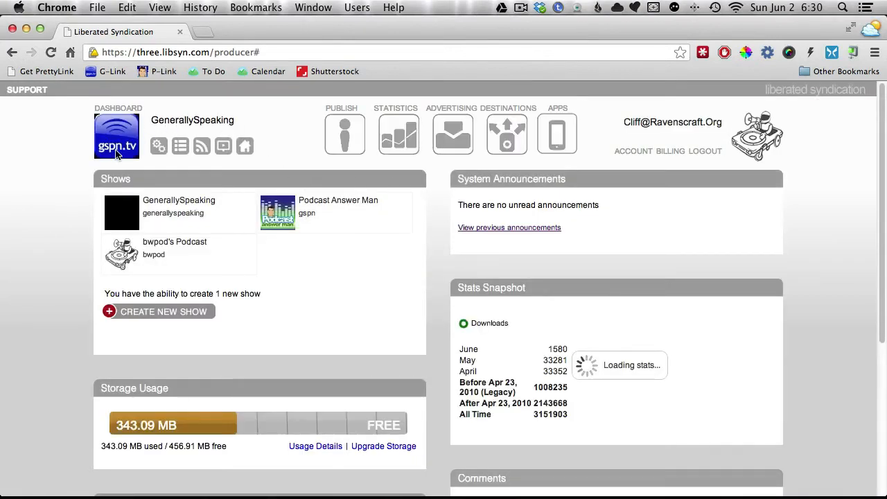
Step: Start a new post as a file for download only, with PAM311.mp3 from the Desktop folder as its master file
left_click(349, 138)
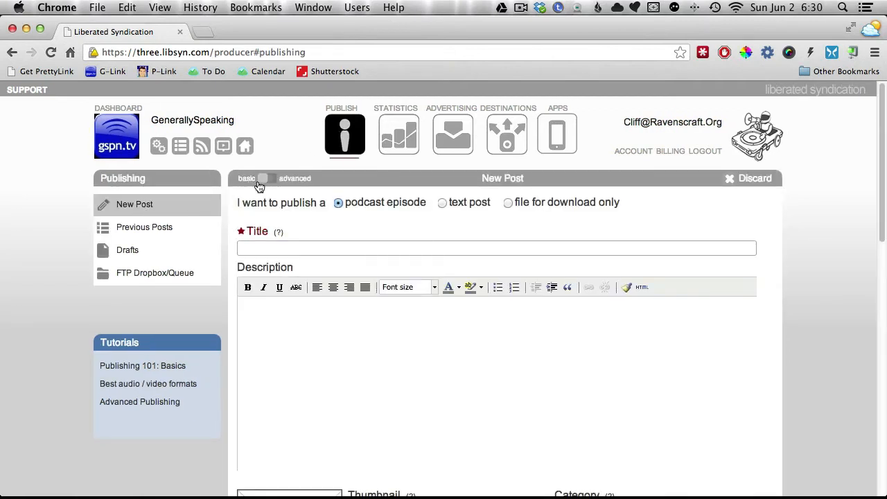
left_click(507, 203)
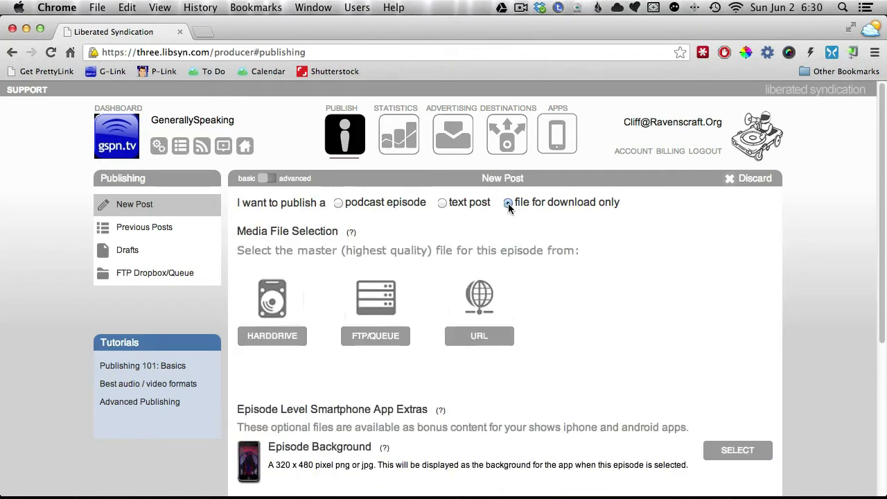
left_click(273, 303)
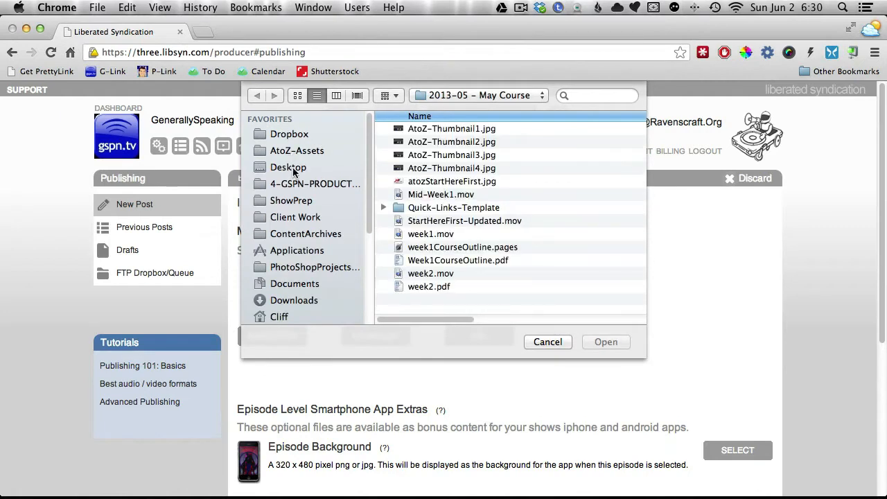
left_click(294, 168)
left_click(398, 129)
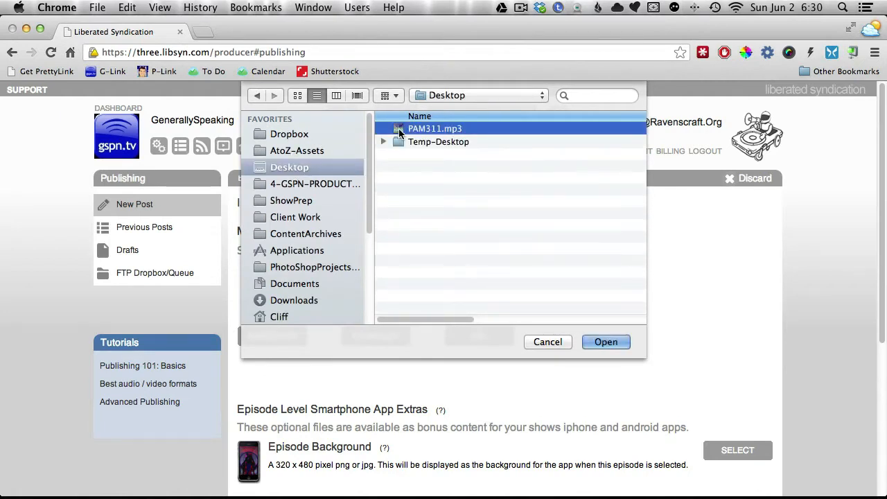
left_click(604, 342)
Step: Publish the PAM311.mp3 download-only post, leaving the optional smartphone app extras empty
scroll(737, 333, "down", 1)
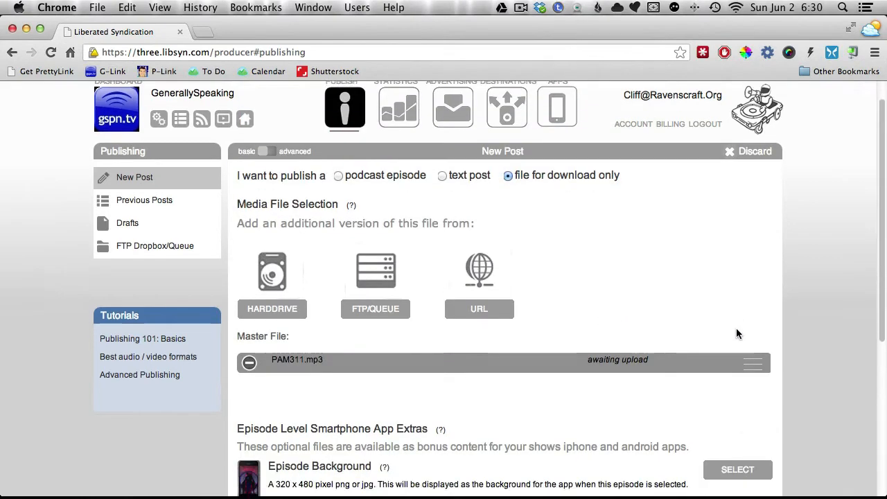
scroll(736, 331, "down", 6)
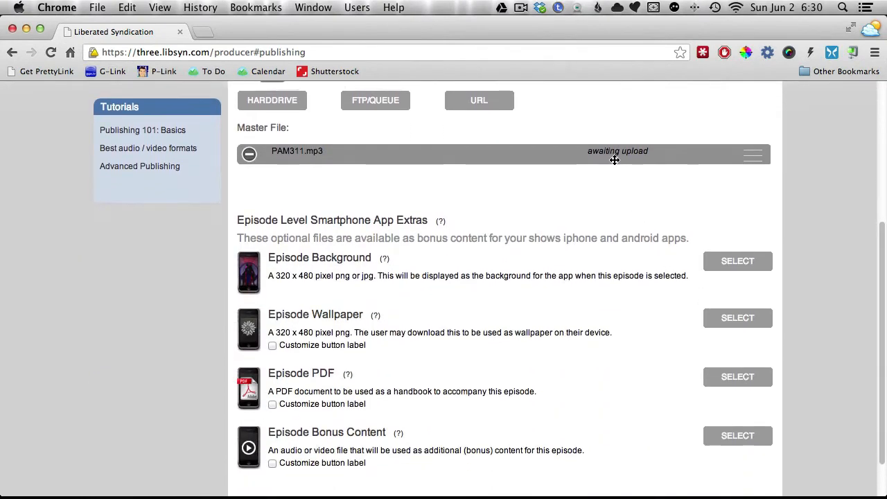
scroll(544, 254, "down", 2)
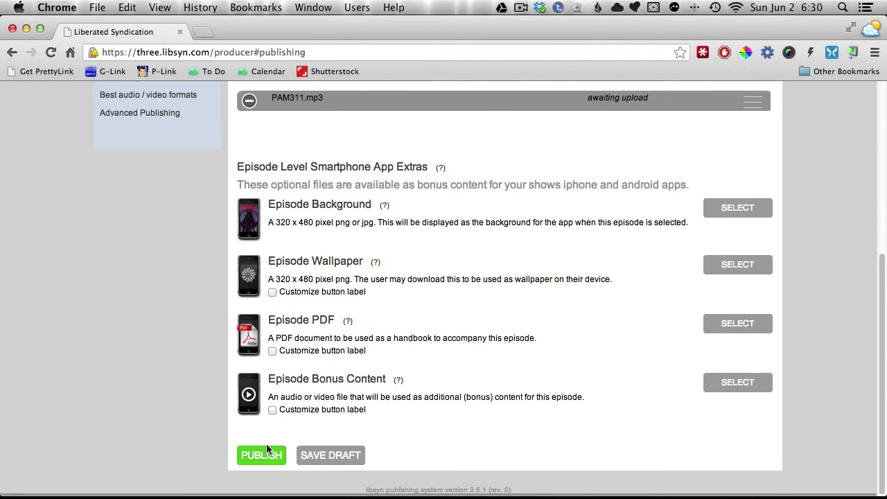
left_click(267, 450)
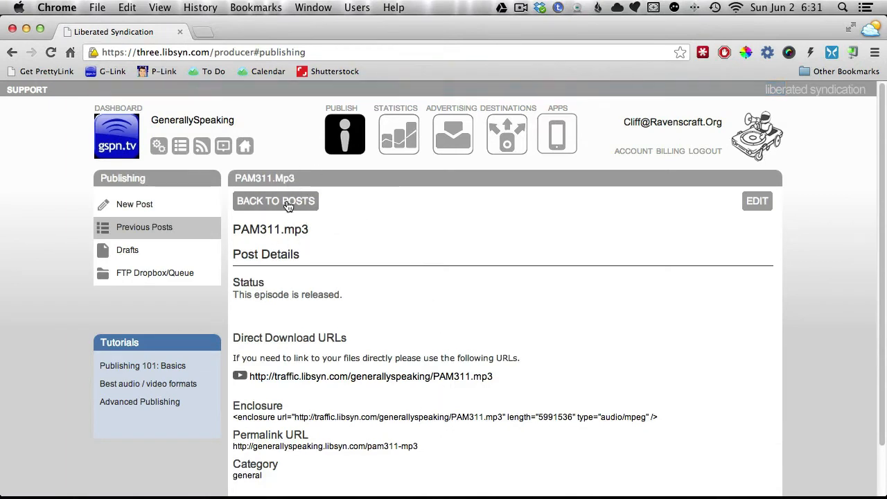
Step: Copy the direct download URL of PAM311.mp3 from its links in the list of previous posts
left_click(287, 204)
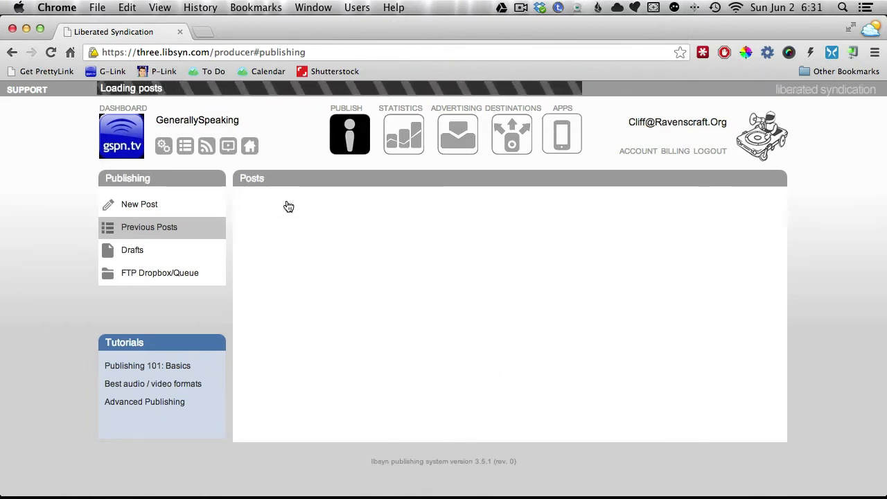
mouse_move(374, 237)
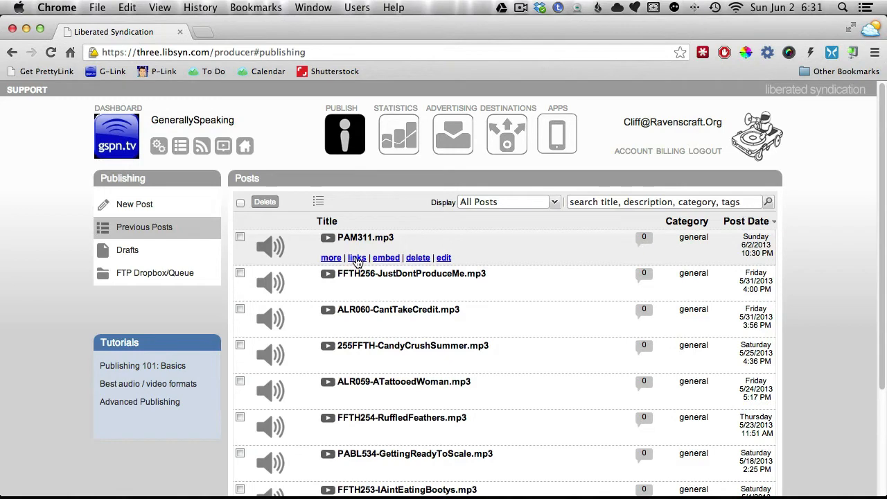
left_click(357, 258)
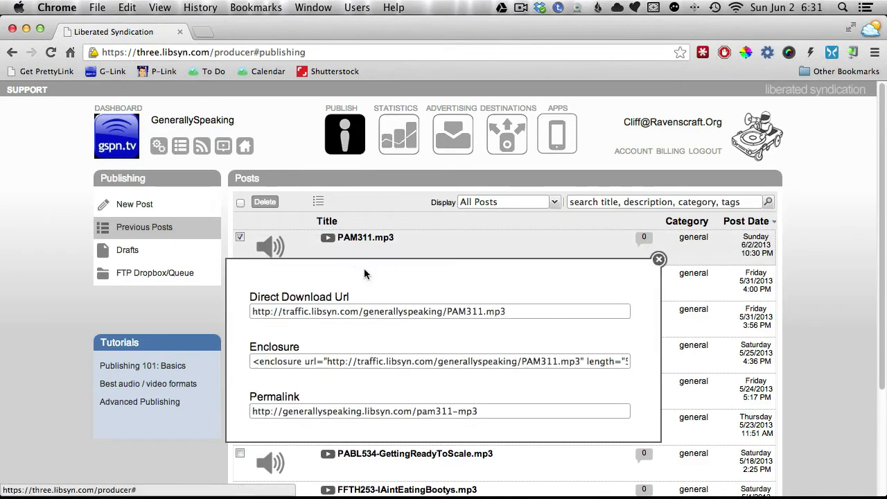
left_click(534, 316)
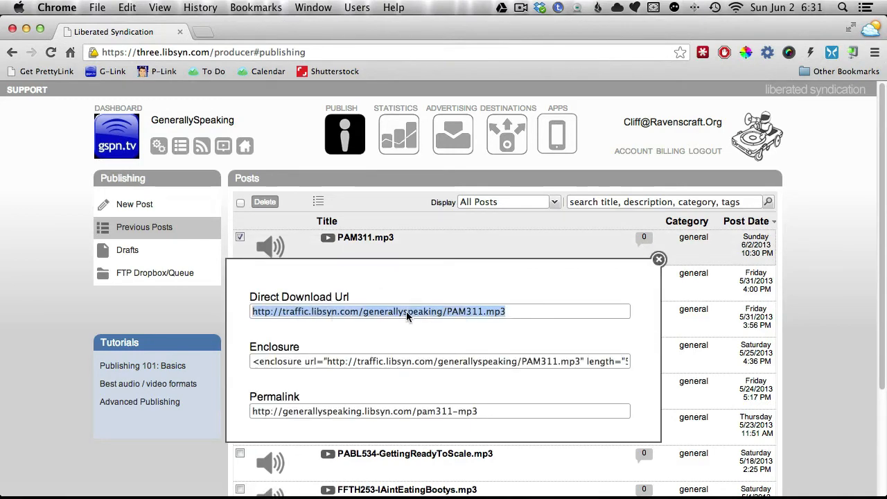
right_click(406, 313)
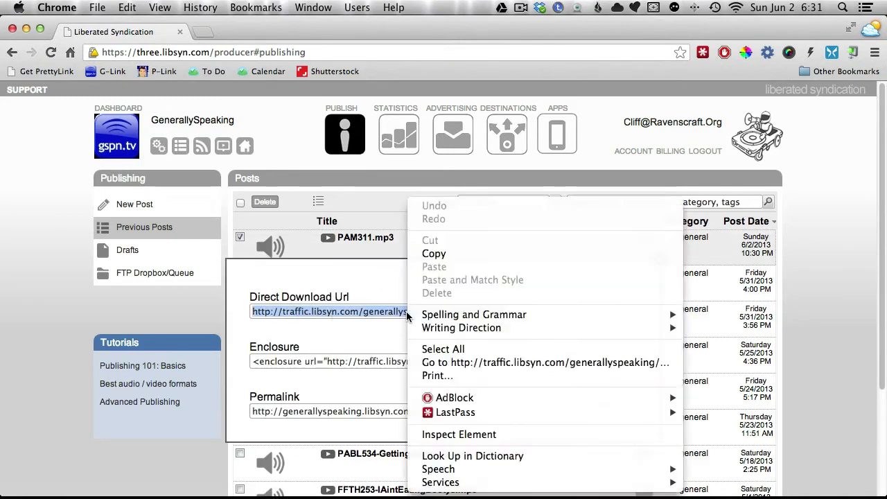
left_click(432, 255)
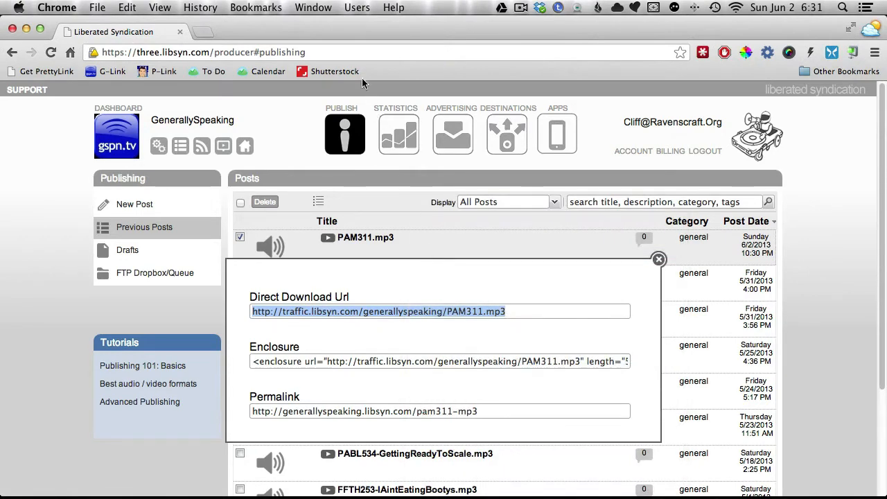
Step: Open the WordPress dashboard of the test site at gspn.tv/testonly/wp-admin
left_click(349, 46)
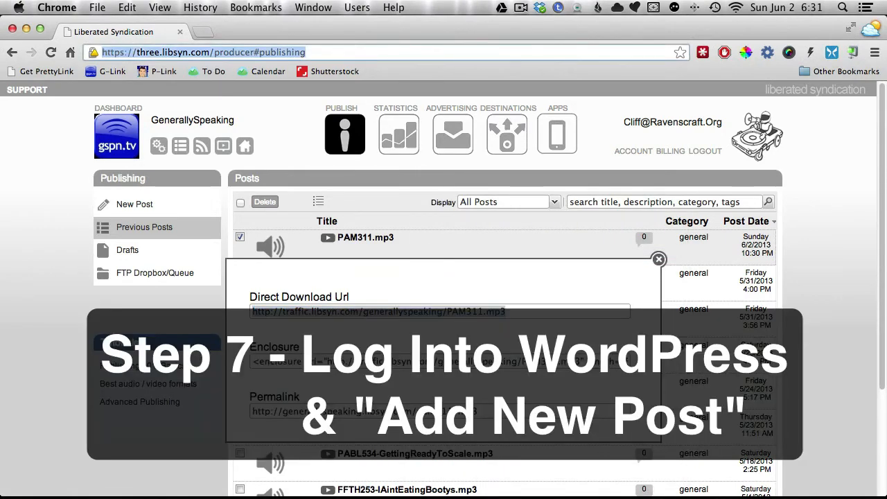
type("gspn.tv/")
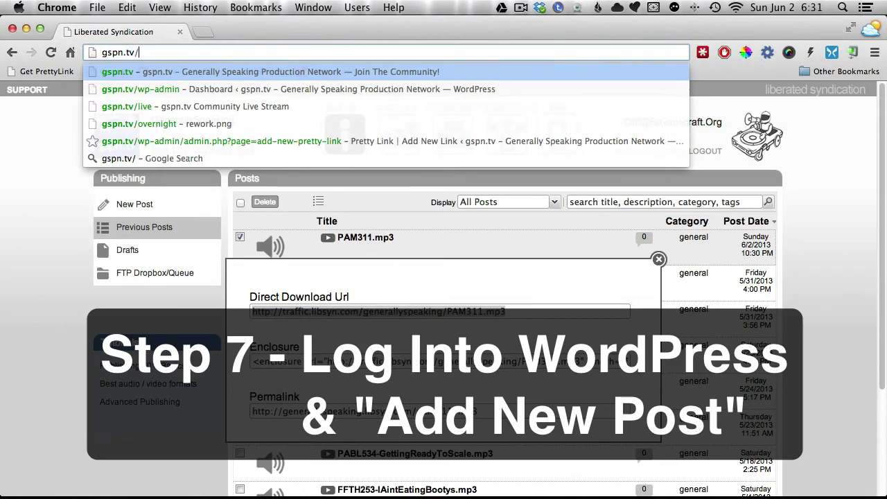
type("testonly")
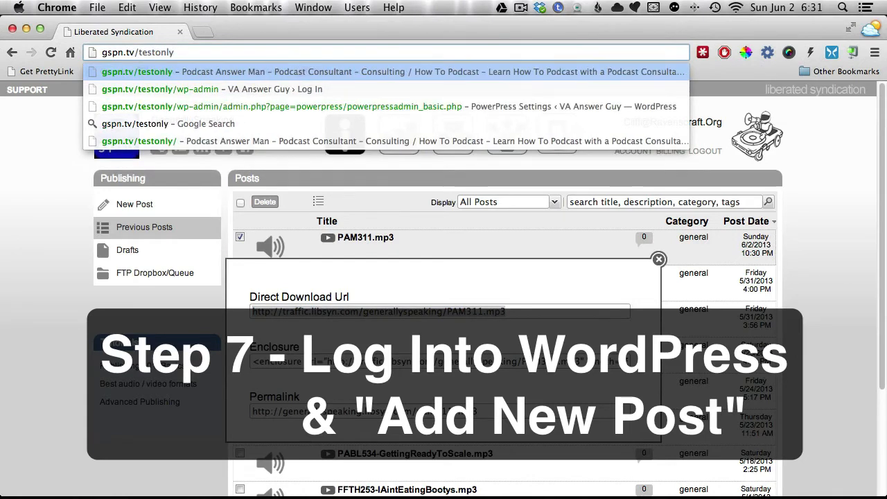
key("Down")
key("Return")
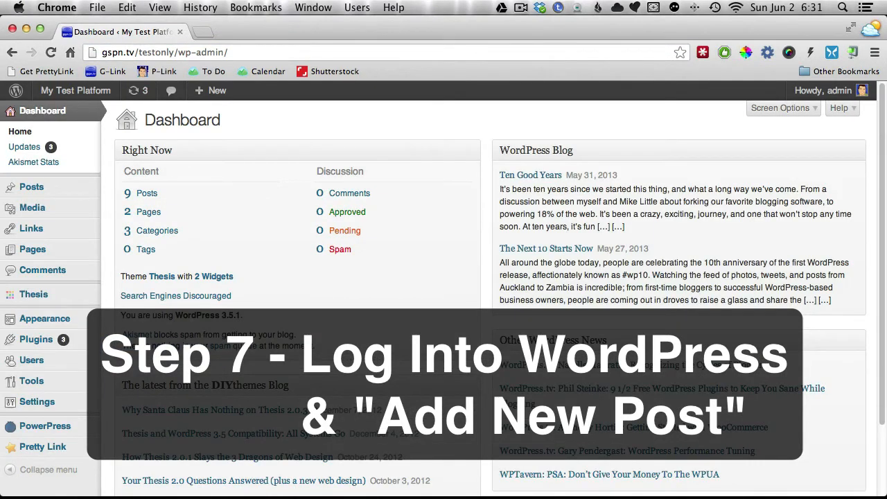
Step: Create a new WordPress post with the title "311 A SAMPLE ONLY"
mouse_move(69, 184)
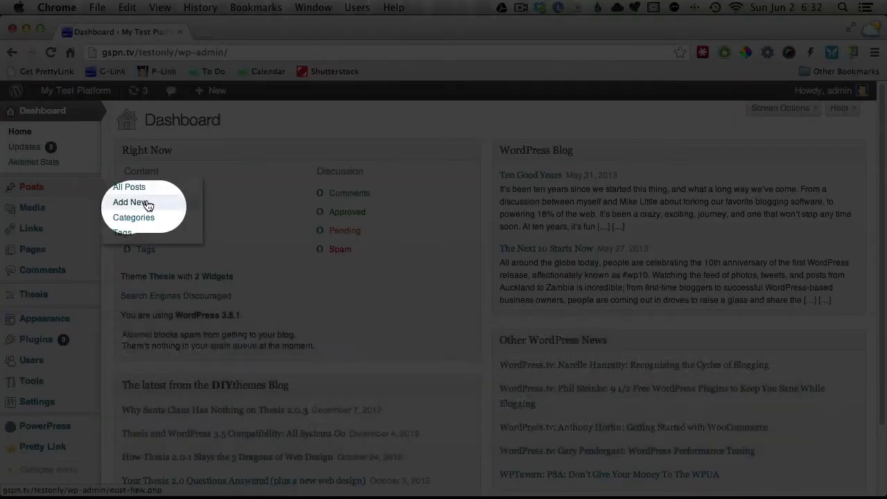
left_click(146, 202)
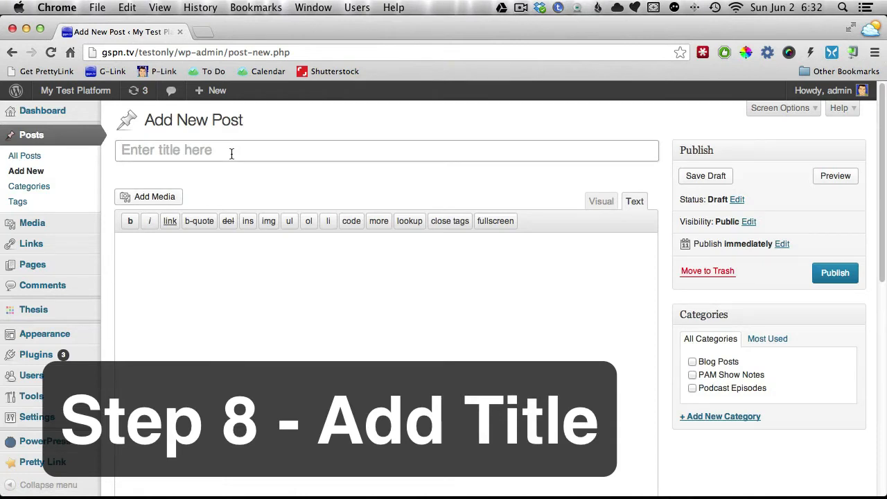
left_click(232, 153)
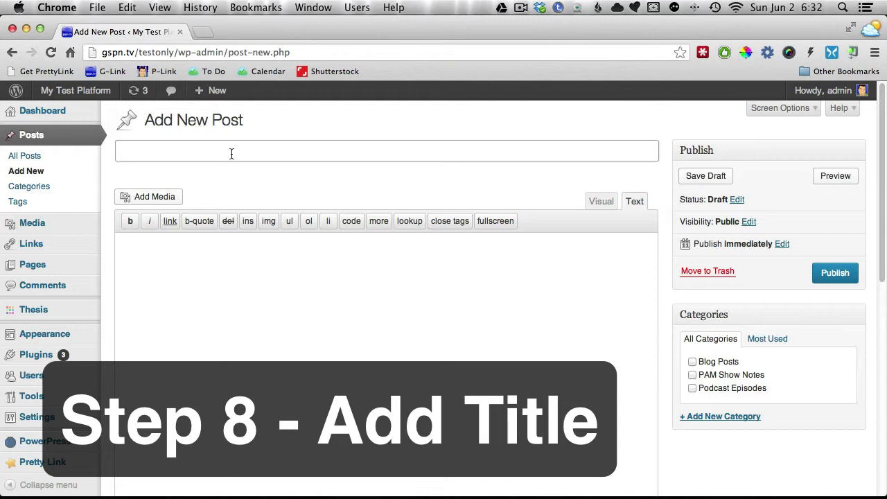
type("311 A SAMPLE ONLY")
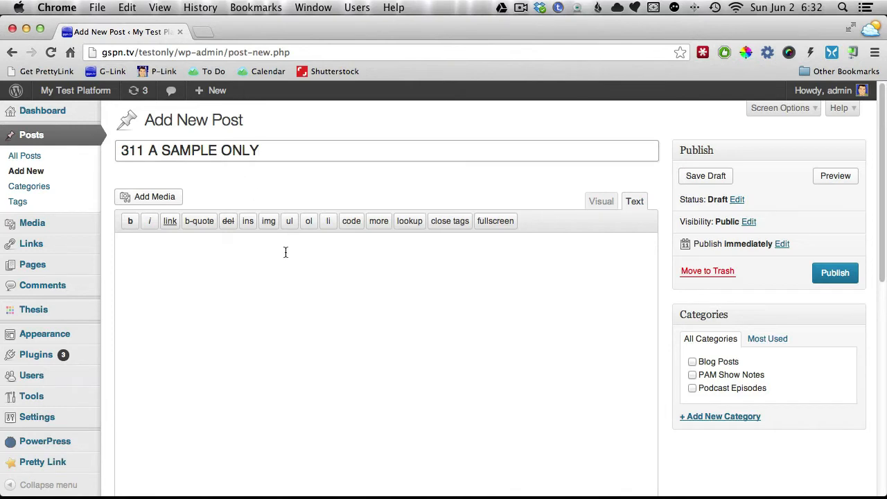
Step: Write "This is where my show notes would go" as the post content and assign the post to the Podcast Episodes category
left_click(284, 252)
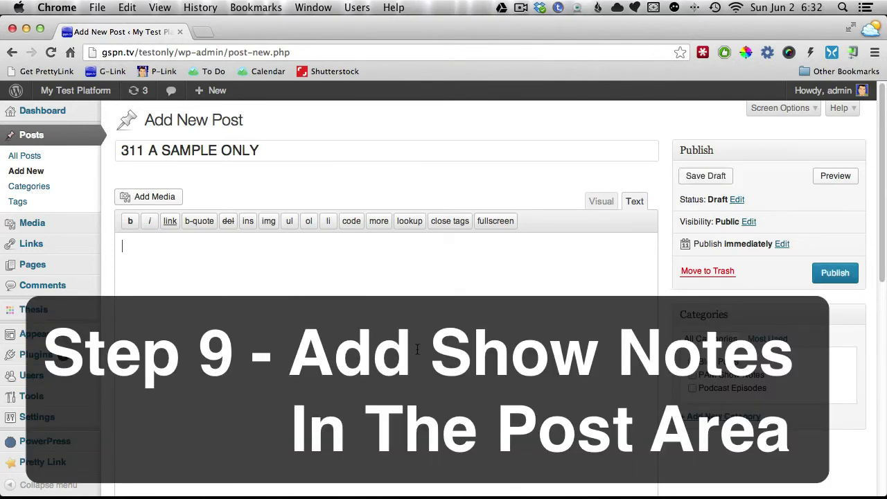
type("This is where my show notes")
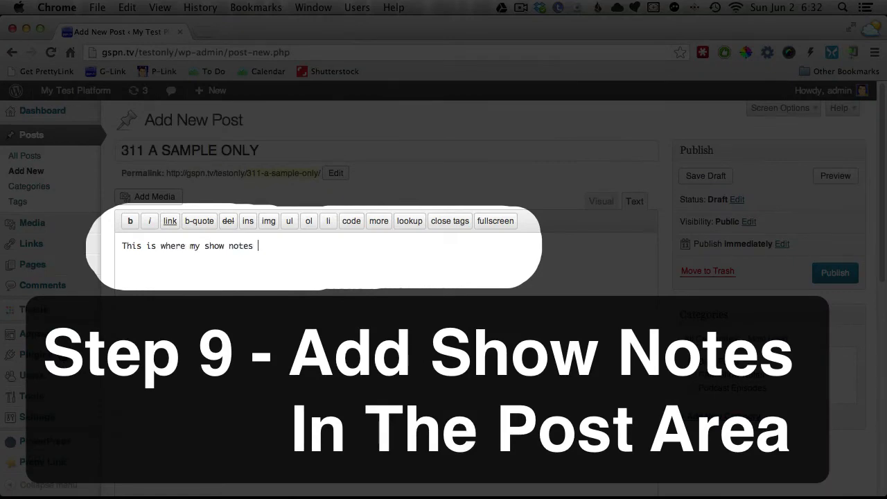
type(" would go")
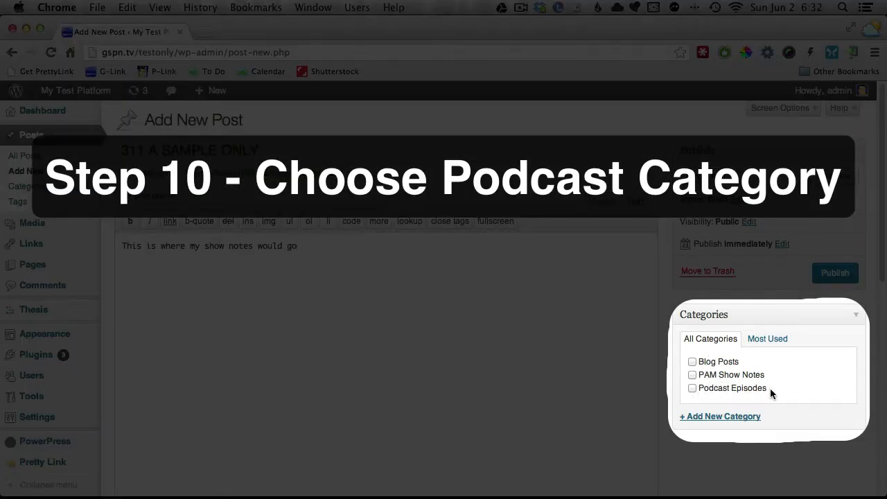
left_click(693, 388)
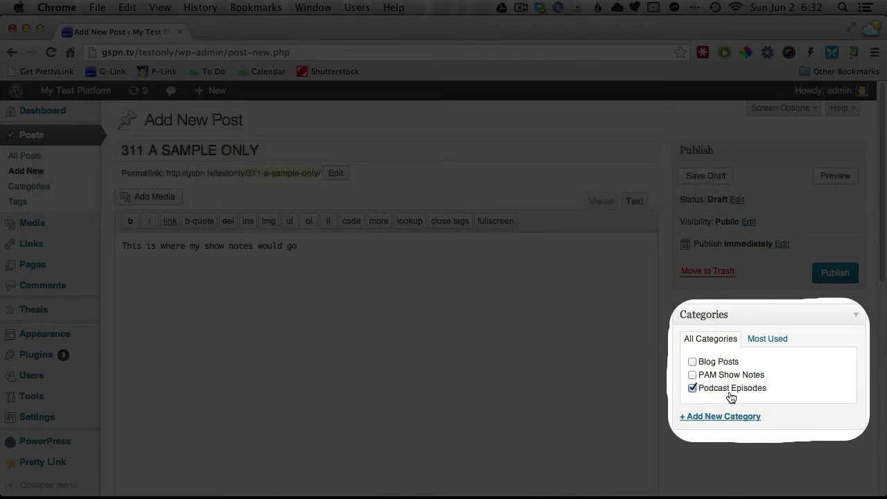
scroll(579, 370, "down", 3)
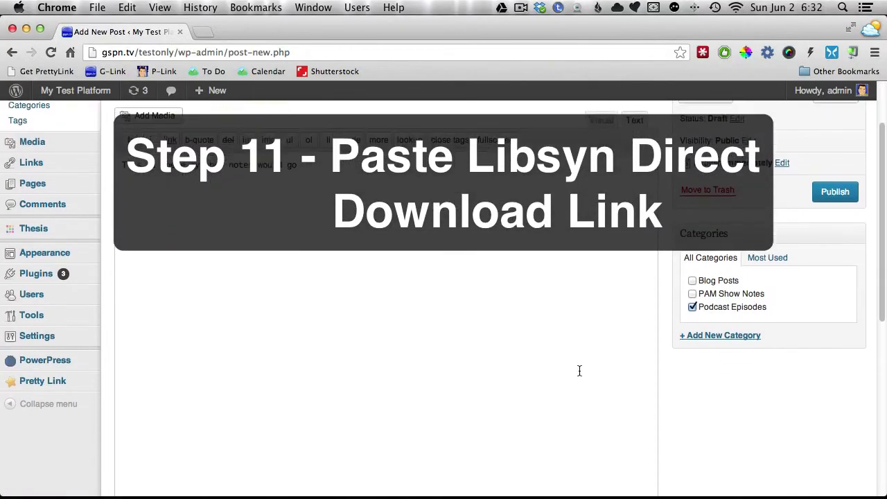
scroll(580, 371, "down", 12)
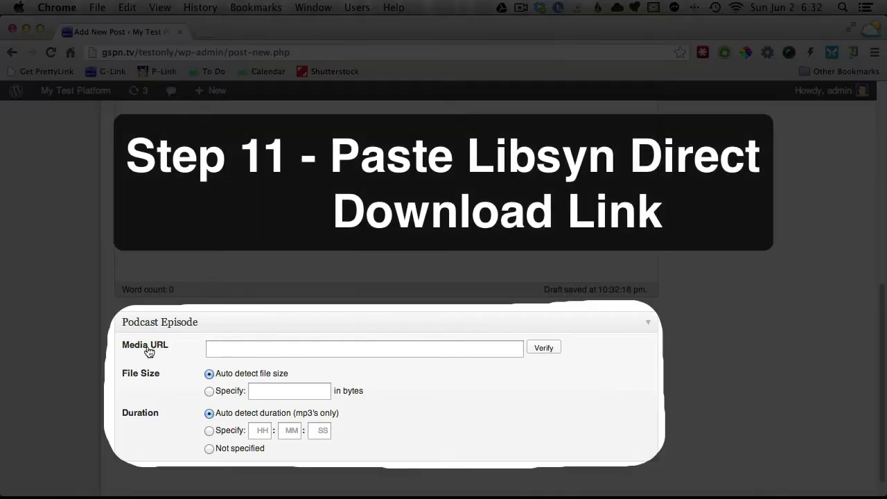
left_click(231, 348)
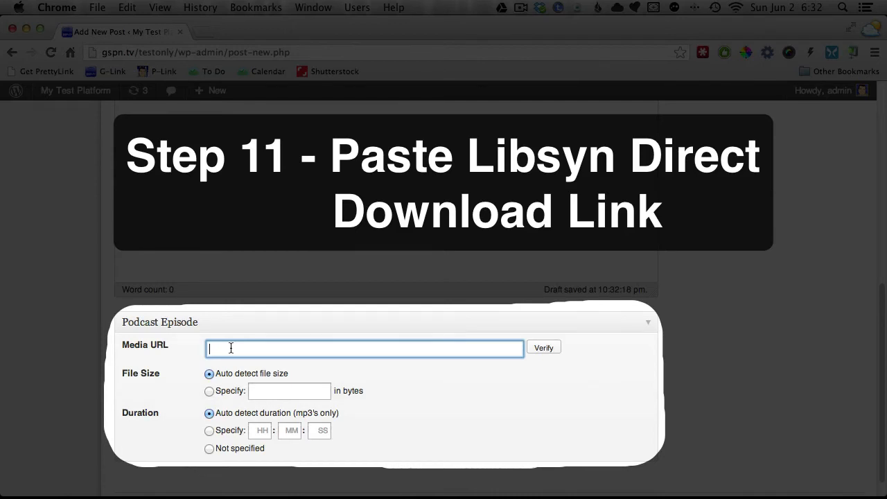
right_click(231, 347)
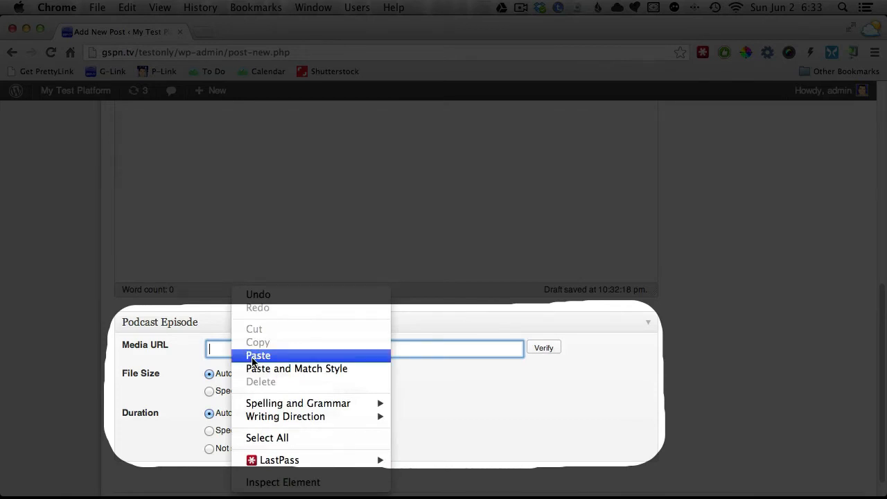
left_click(253, 357)
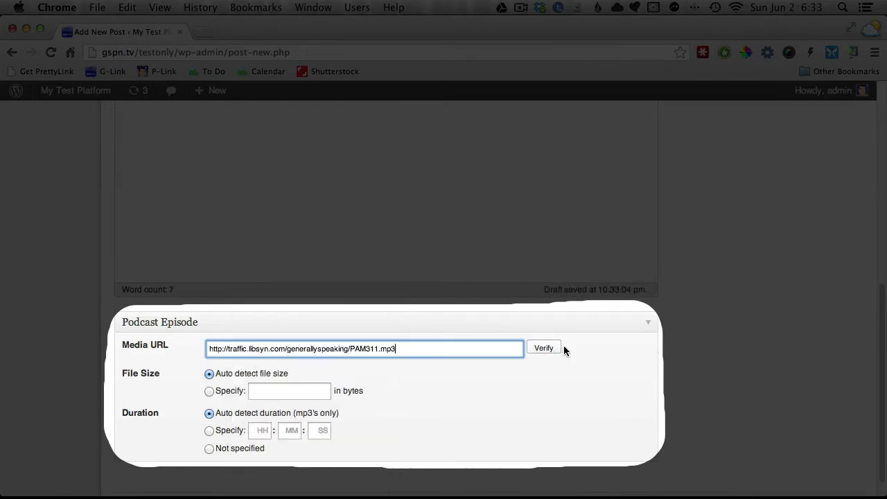
left_click(542, 350)
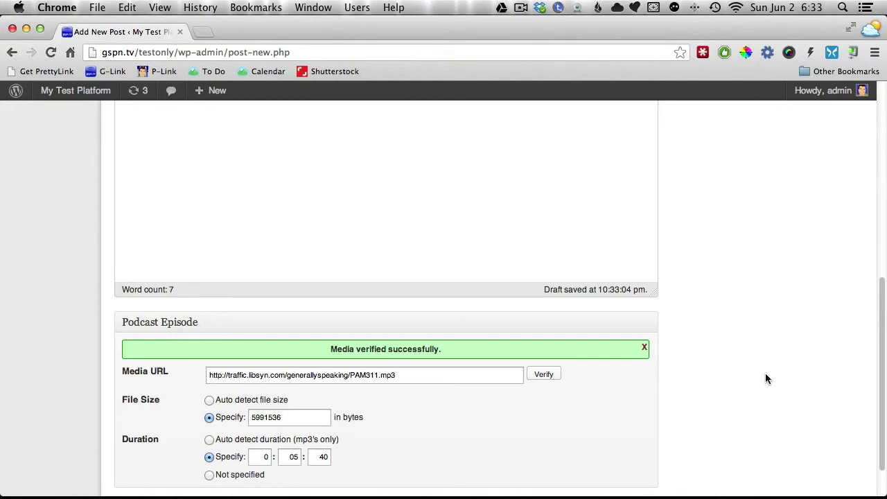
Step: Publish the "311 A SAMPLE ONLY" post
scroll(766, 379, "up", 2)
scroll(766, 378, "up", 10)
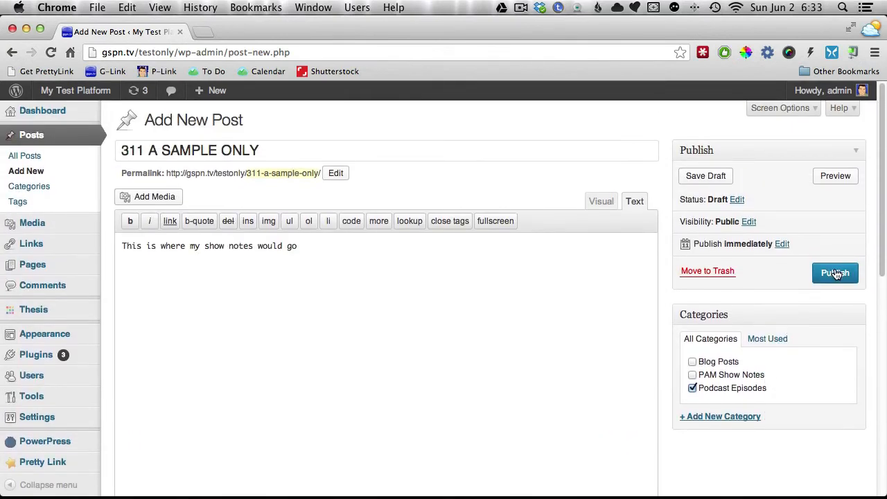
left_click(834, 268)
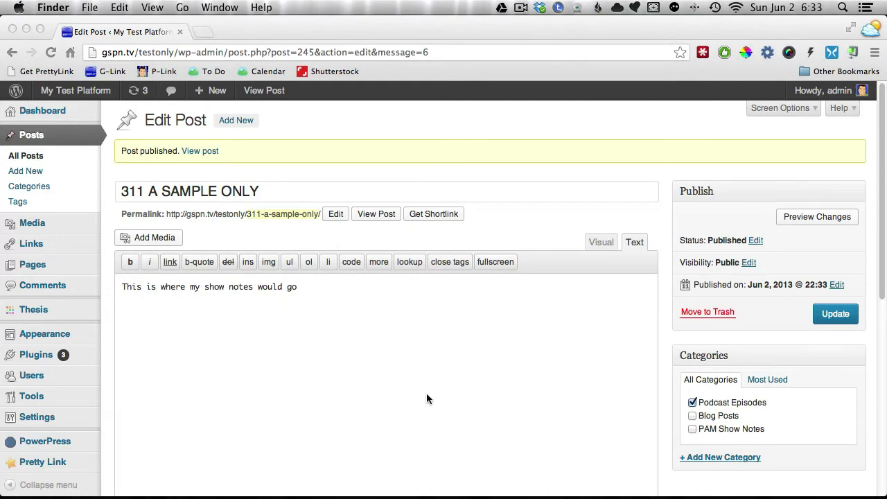
Step: Visit the My Test Platform site and briefly play, then pause, the "311 A SAMPLE ONLY" episode in its embedded player
left_click(61, 94)
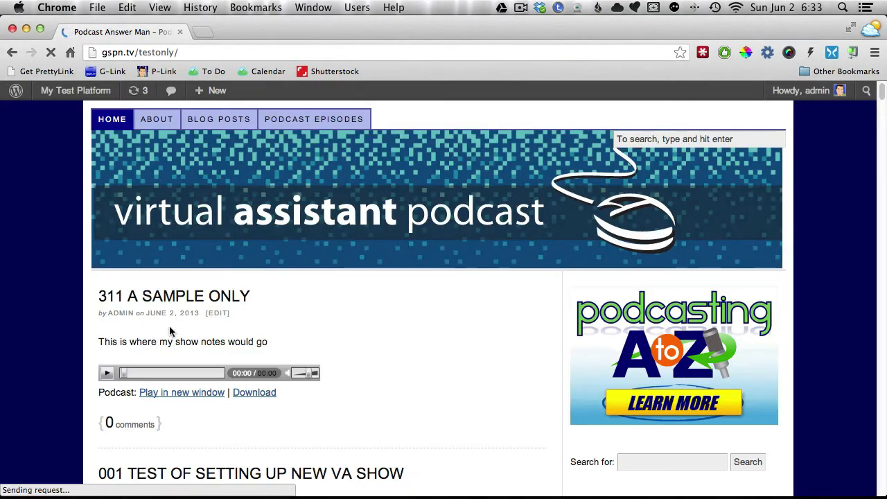
left_click(106, 374)
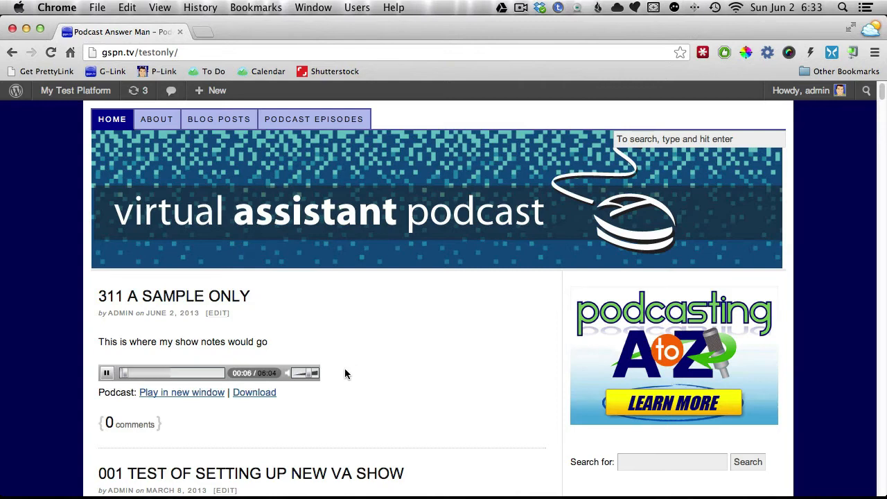
left_click(108, 375)
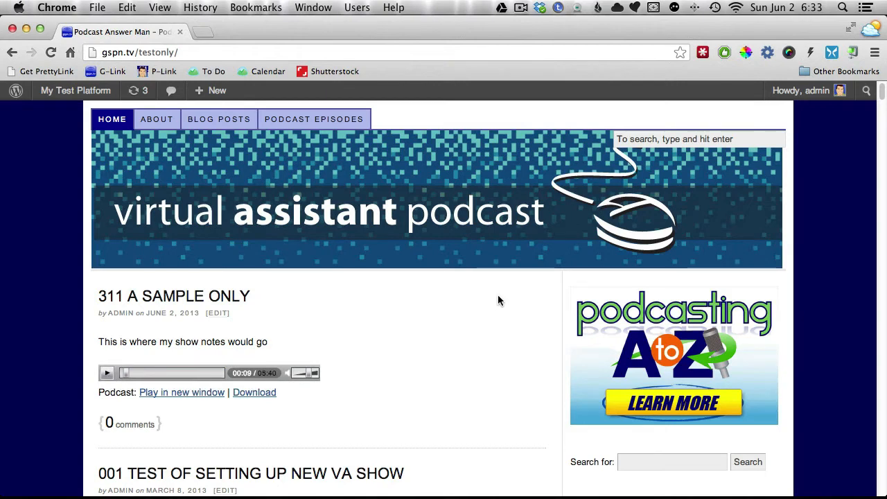
Step: Switch to Reflector and play the "311 A SAMPLE ONLY" episode in the phone's podcast app with the volume raised to near maximum
mouse_move(410, 496)
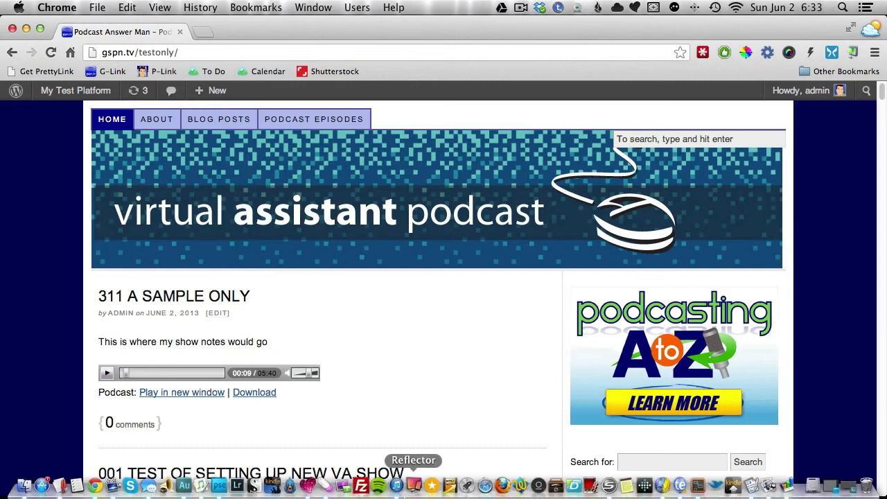
left_click(413, 487)
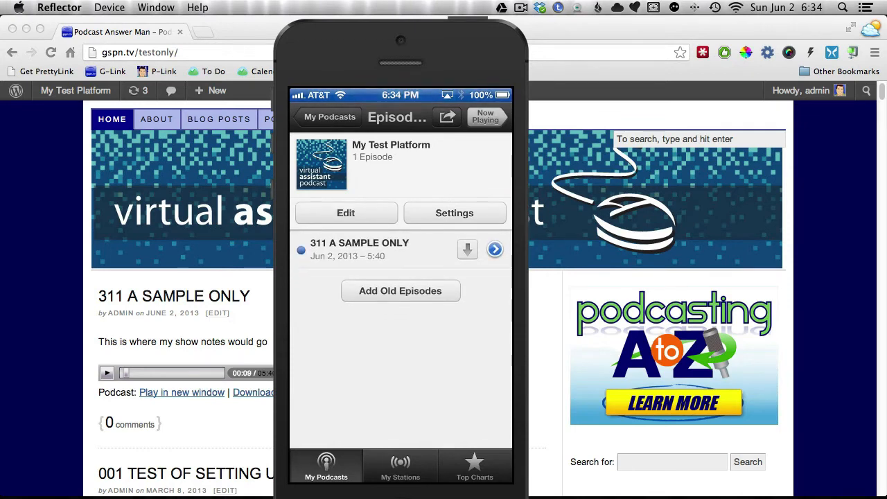
left_click(374, 249)
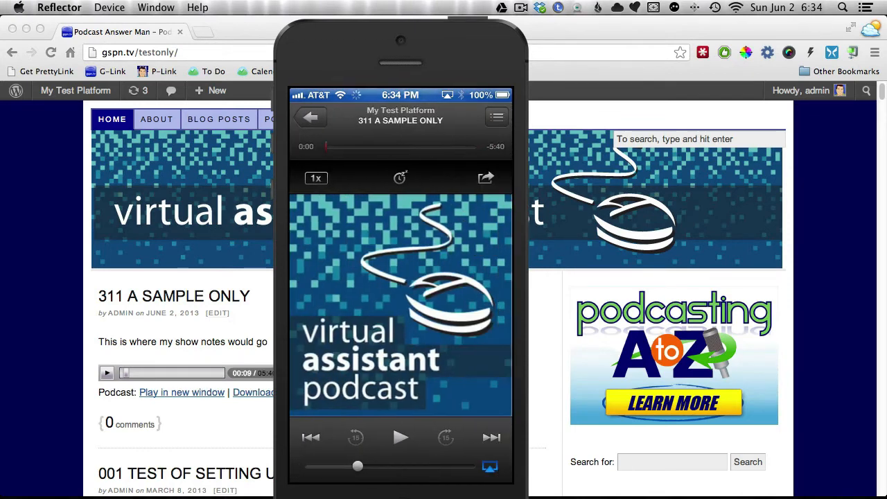
left_click_drag(357, 466, 465, 466)
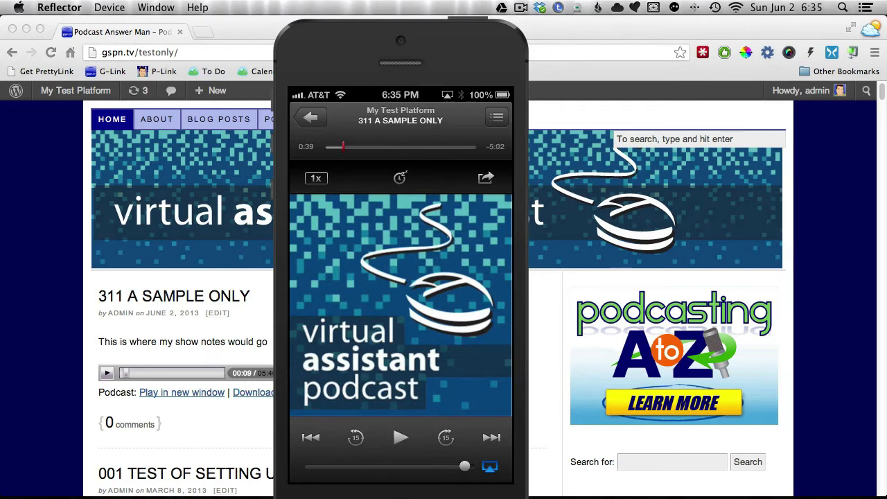
mouse_move(790, 84)
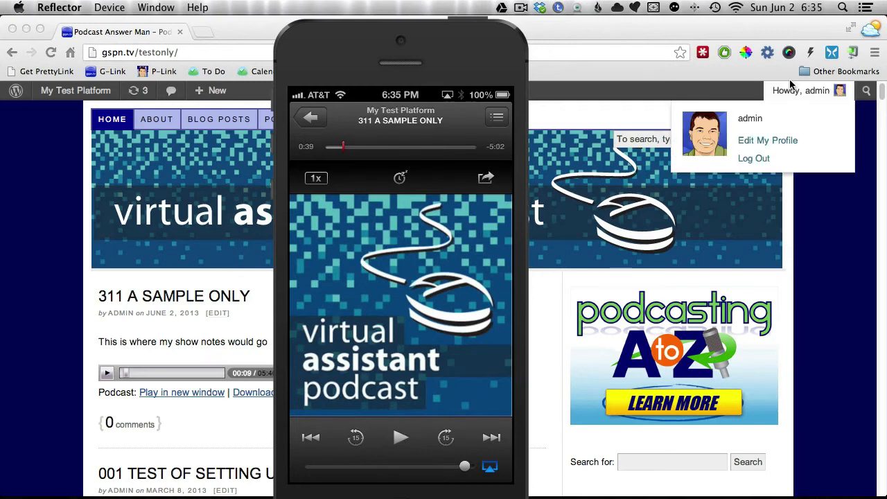